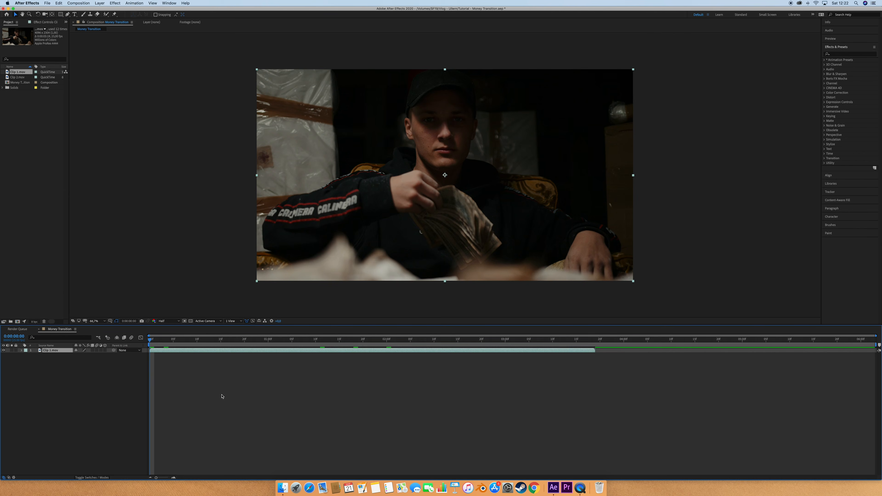
- Play through Clip 1.mov and Clip 2.mov, adding Clip 2.mov to the Money Transition timeline and placing it beneath Clip 1.mov
{"action": "key", "text": "space"}
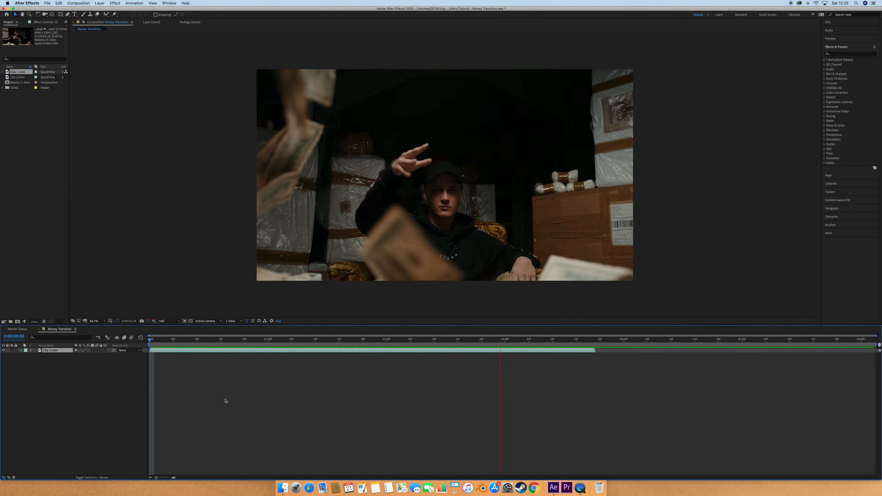
{"action": "key", "text": "space"}
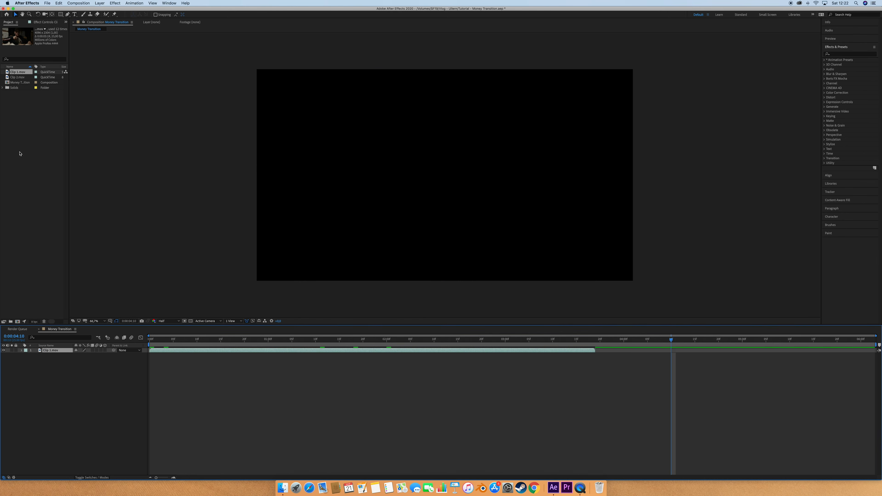
{"action": "left_click_drag", "start_coordinate": [17, 78], "coordinate": [113, 351]}
{"action": "key", "text": "Home"}
{"action": "key", "text": "space"}
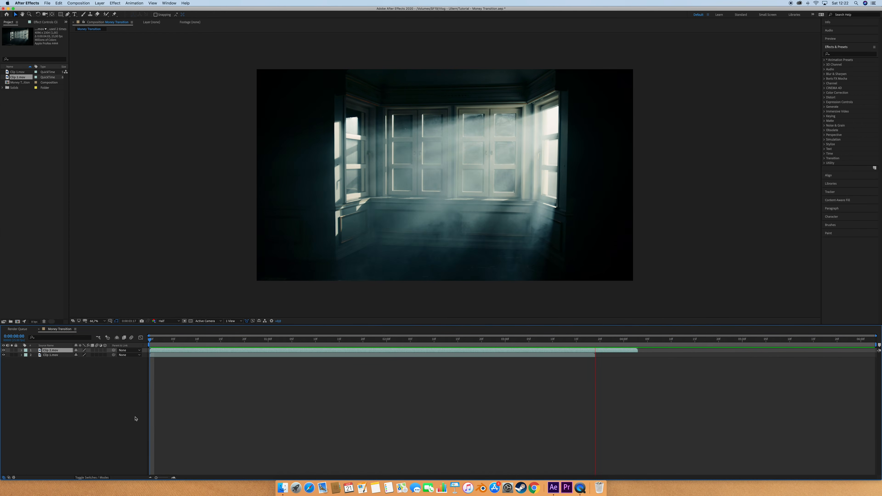
{"action": "key", "text": "space"}
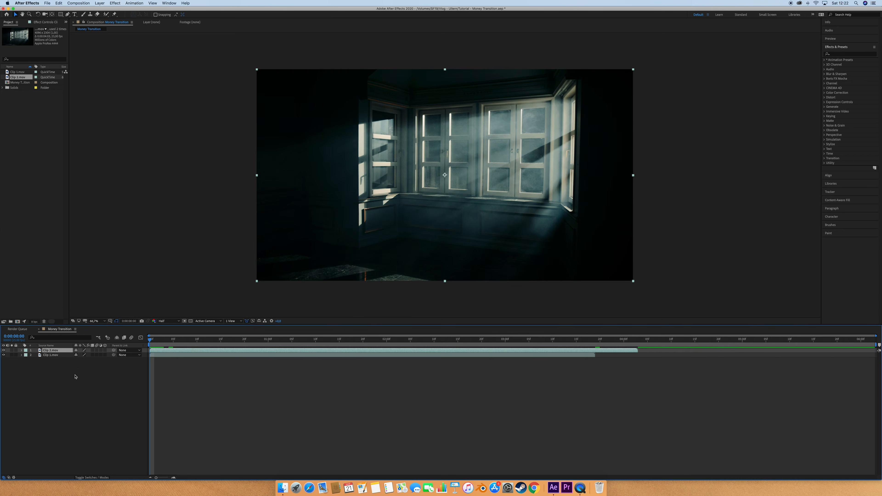
{"action": "left_click_drag", "start_coordinate": [51, 353], "coordinate": [52, 360]}
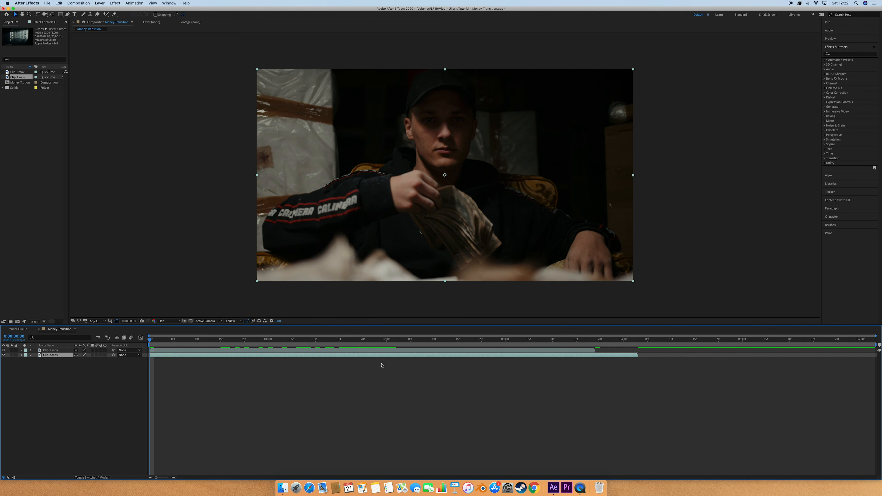
- Shift the Clip 2.mov layer in time so that it starts at 0:00:02:02, as the bills cover the face
{"action": "left_click_drag", "start_coordinate": [341, 346], "coordinate": [395, 343]}
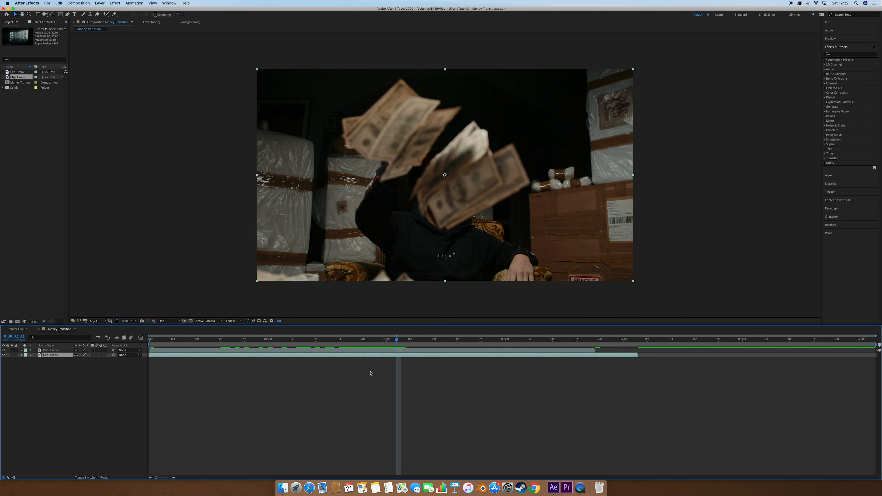
{"action": "left_click_drag", "start_coordinate": [185, 356], "coordinate": [432, 357]}
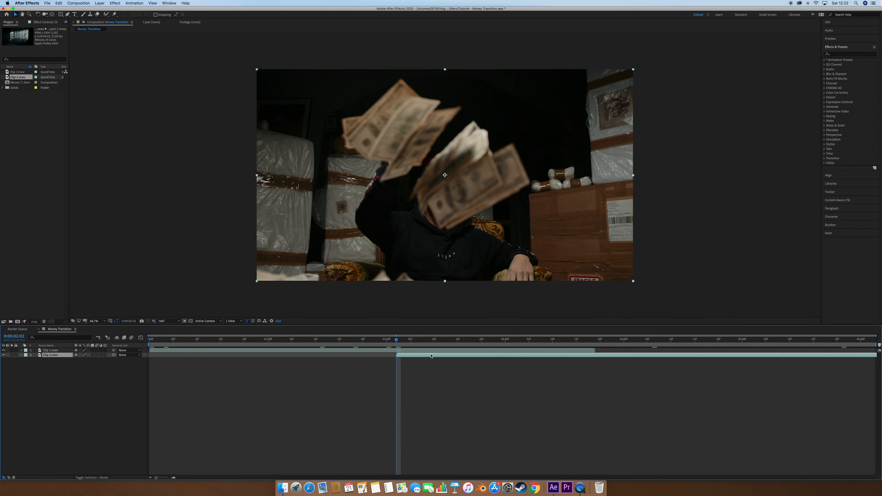
- Split the Clip 1.mov layer at 0:00:02:02 and duplicate its second part
{"action": "left_click", "coordinate": [416, 351]}
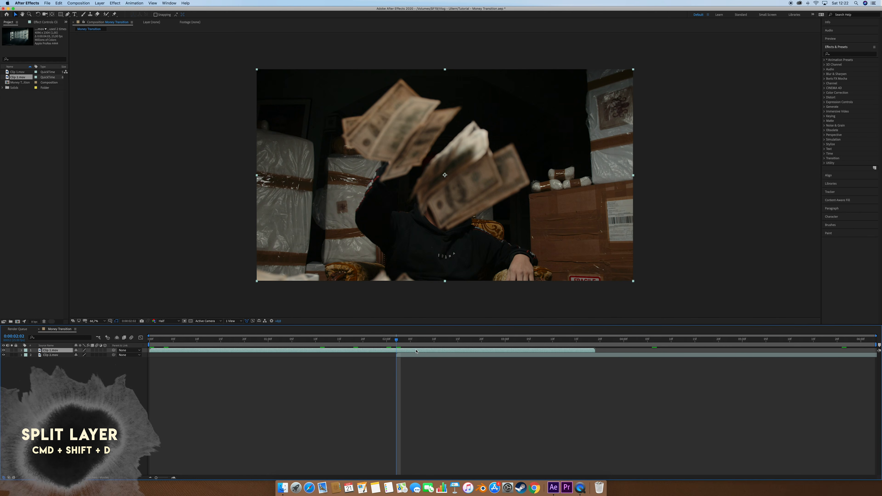
{"action": "key", "text": "super+shift+d"}
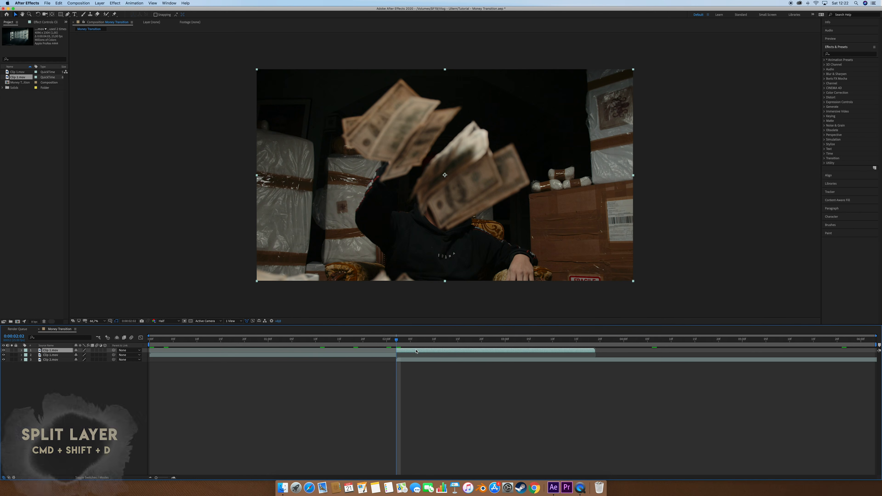
{"action": "key", "text": "super+d"}
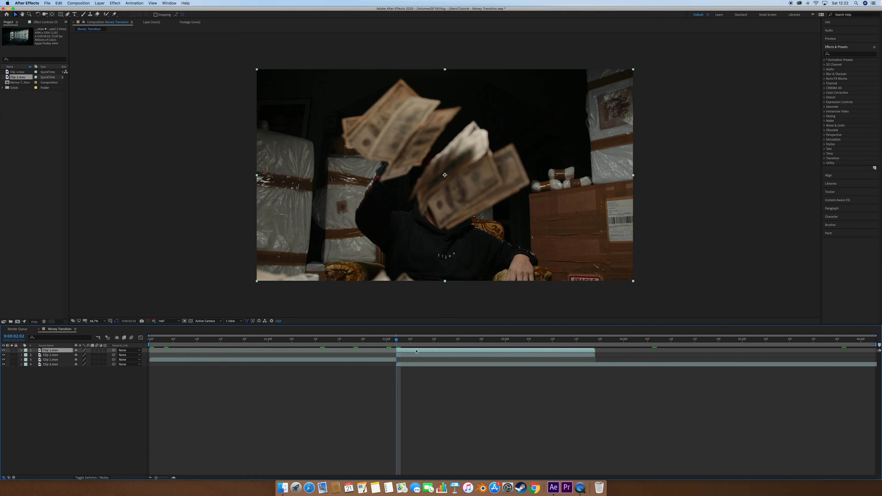
- Draw a closed Pen tool mask around the bunch of bills in front of the face on the duplicated Clip 1.mov layer
{"action": "left_click", "coordinate": [67, 14]}
{"action": "left_click", "coordinate": [67, 14]}
{"action": "scroll", "coordinate": [468, 141], "scroll_direction": "up", "scroll_amount": 5}
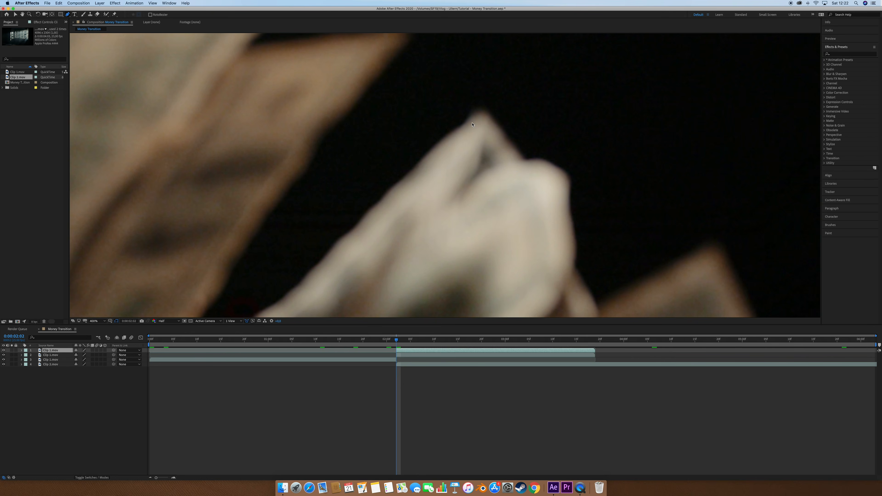
{"action": "left_click_drag", "start_coordinate": [483, 109], "coordinate": [474, 111]}
{"action": "left_click", "coordinate": [430, 153]}
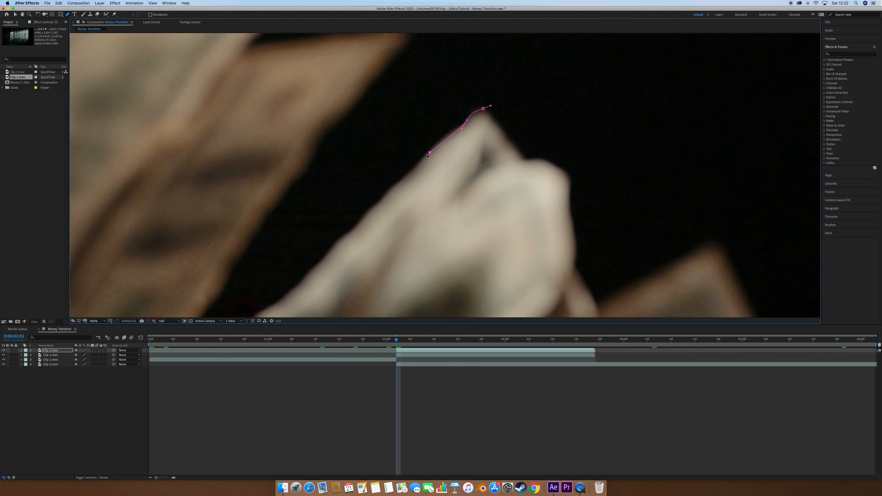
{"action": "left_click_drag", "start_coordinate": [400, 182], "coordinate": [394, 187]}
{"action": "left_click", "coordinate": [366, 215]}
{"action": "left_click_drag", "start_coordinate": [349, 233], "coordinate": [339, 240]}
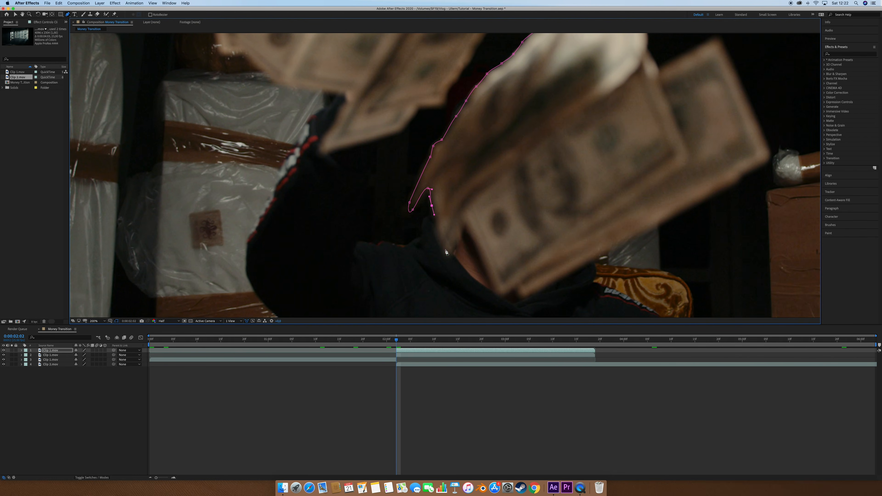
{"action": "left_click_drag", "start_coordinate": [444, 250], "coordinate": [449, 258]}
{"action": "left_click_drag", "start_coordinate": [457, 245], "coordinate": [459, 237]}
{"action": "left_click_drag", "start_coordinate": [465, 224], "coordinate": [468, 225]}
{"action": "left_click_drag", "start_coordinate": [476, 249], "coordinate": [478, 261]}
{"action": "left_click_drag", "start_coordinate": [489, 283], "coordinate": [508, 293]}
{"action": "left_click_drag", "start_coordinate": [516, 289], "coordinate": [518, 290]}
{"action": "left_click_drag", "start_coordinate": [526, 297], "coordinate": [531, 296]}
{"action": "left_click", "coordinate": [691, 39]}
{"action": "left_click", "coordinate": [646, 68]}
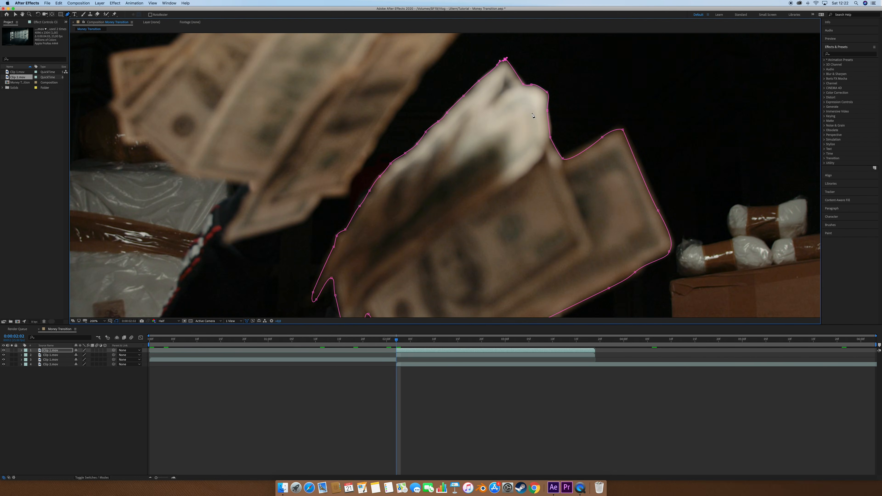
- Reveal the new mask's path and start keyframing it at 0:00:02:02
{"action": "scroll", "coordinate": [532, 115], "scroll_direction": "down", "scroll_amount": 2}
{"action": "key", "text": "m"}
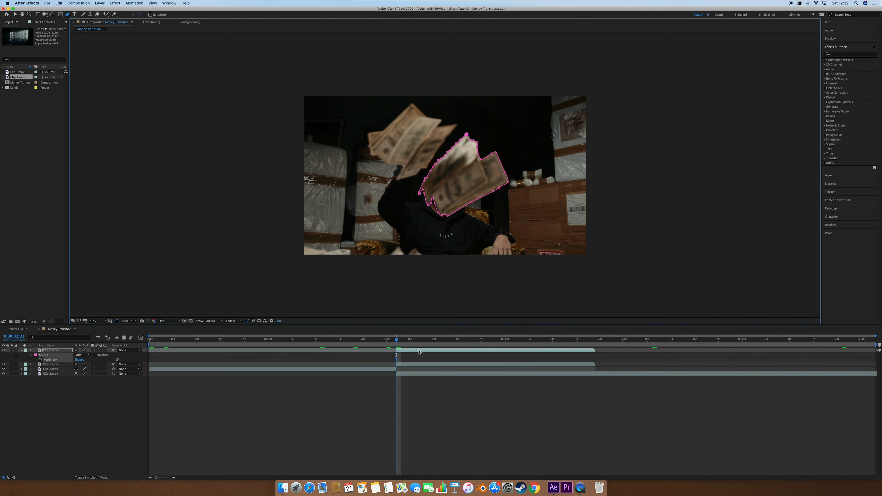
{"action": "left_click", "coordinate": [40, 360]}
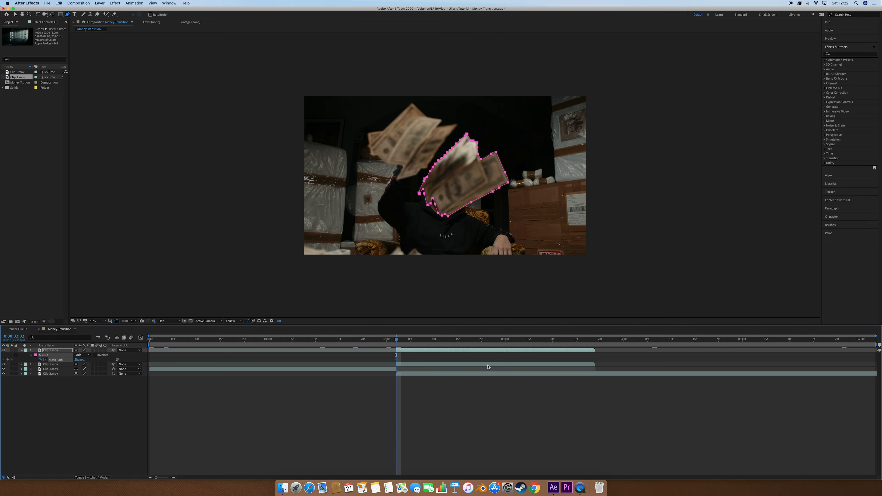
- Reshape the mask points at 0:00:02:03 to follow the moved edges of the bills
{"action": "key", "text": "Page_Down"}
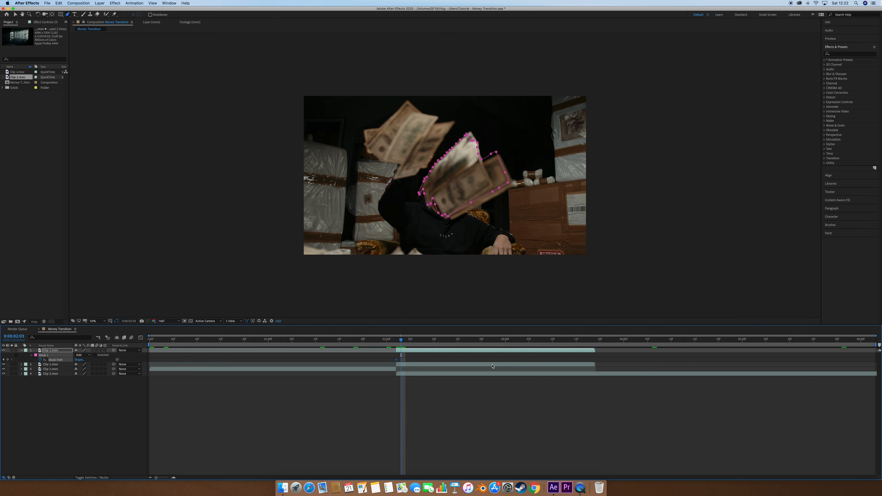
{"action": "key", "text": "v"}
{"action": "scroll", "coordinate": [467, 202], "scroll_direction": "up", "scroll_amount": 2}
{"action": "left_click_drag", "start_coordinate": [487, 113], "coordinate": [494, 121]}
{"action": "left_click_drag", "start_coordinate": [532, 99], "coordinate": [538, 105]}
{"action": "left_click_drag", "start_coordinate": [553, 92], "coordinate": [563, 97]}
{"action": "left_click_drag", "start_coordinate": [446, 239], "coordinate": [449, 252]}
{"action": "left_click_drag", "start_coordinate": [354, 296], "coordinate": [366, 300]}
{"action": "left_click_drag", "start_coordinate": [285, 243], "coordinate": [278, 247]}
{"action": "left_click_drag", "start_coordinate": [237, 201], "coordinate": [232, 200]}
{"action": "left_click_drag", "start_coordinate": [257, 155], "coordinate": [253, 154]}
{"action": "left_click_drag", "start_coordinate": [284, 114], "coordinate": [290, 93]}
{"action": "left_click_drag", "start_coordinate": [304, 84], "coordinate": [300, 79]}
{"action": "left_click_drag", "start_coordinate": [341, 49], "coordinate": [428, 142]}
{"action": "left_click_drag", "start_coordinate": [474, 96], "coordinate": [472, 91]}
{"action": "left_click_drag", "start_coordinate": [541, 86], "coordinate": [547, 82]}
{"action": "key", "text": "comma"}
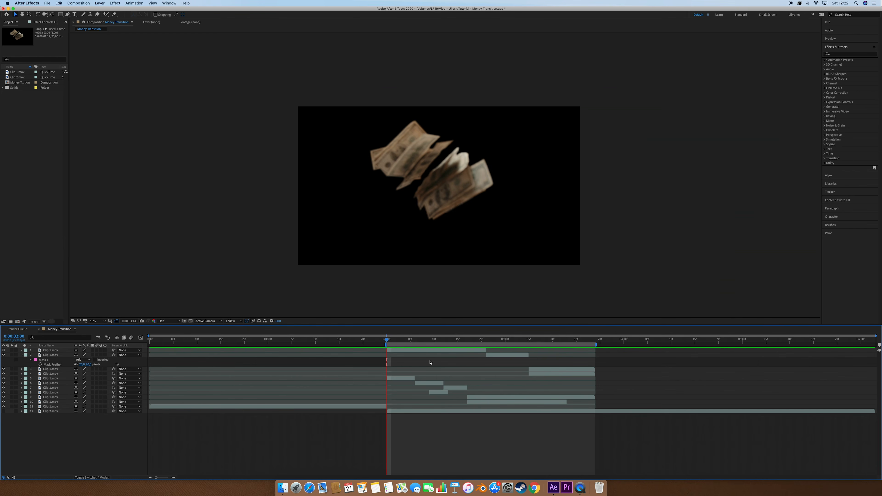
- Play and scrub through the masked bill layers to check their cut-out edges and feathering
{"action": "key", "text": "space"}
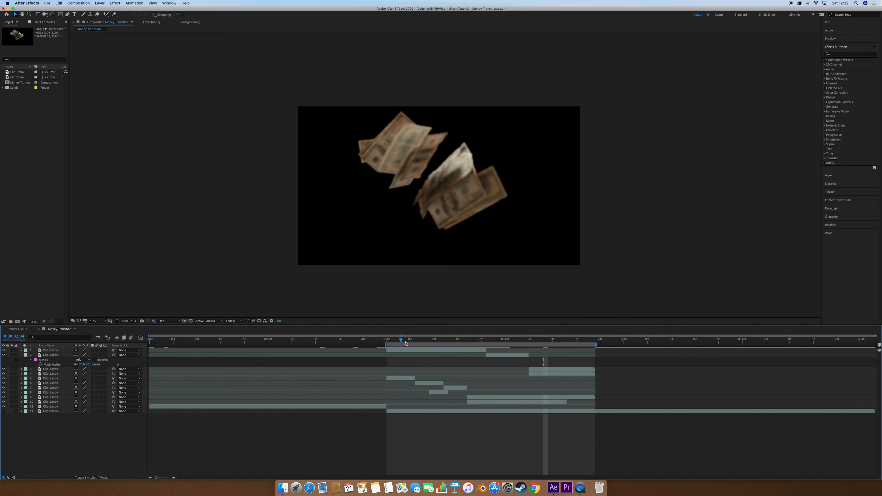
{"action": "key", "text": "space"}
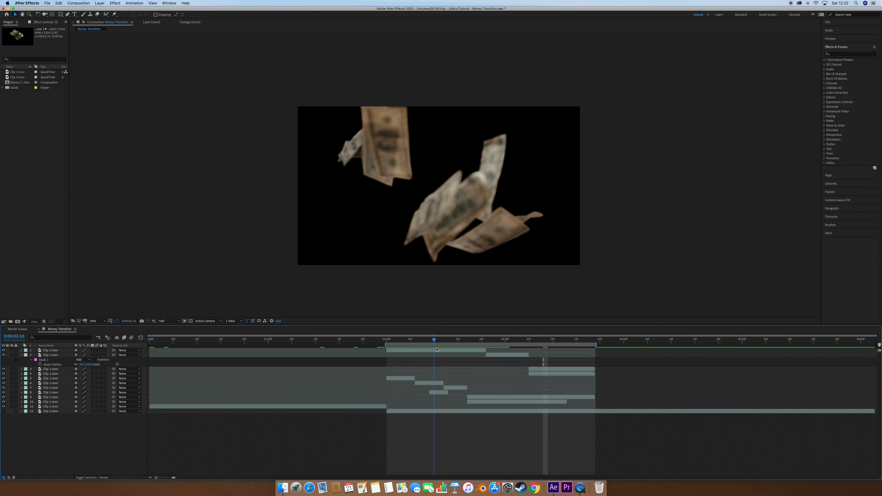
{"action": "left_click", "coordinate": [452, 209]}
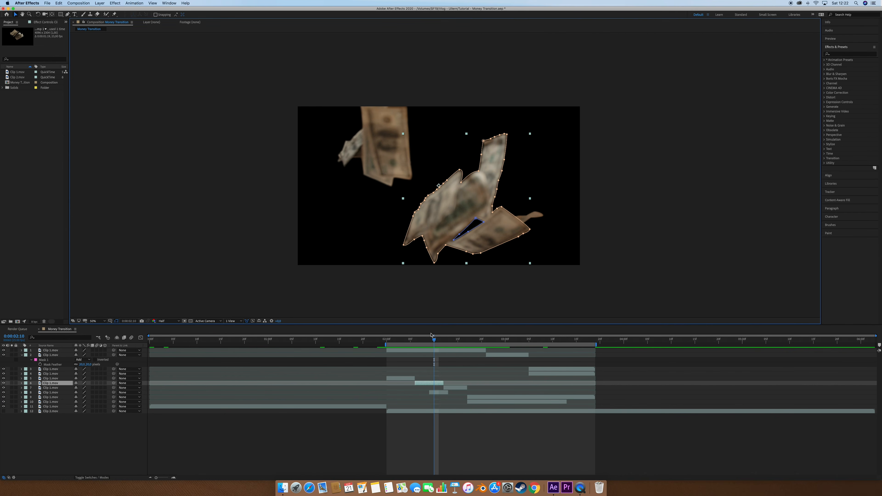
{"action": "left_click_drag", "start_coordinate": [434, 343], "coordinate": [462, 343]}
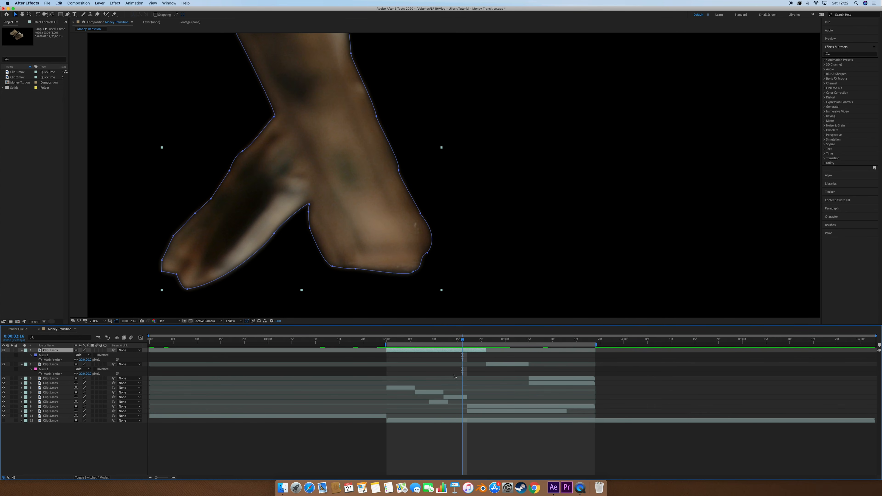
{"action": "key", "text": "F2"}
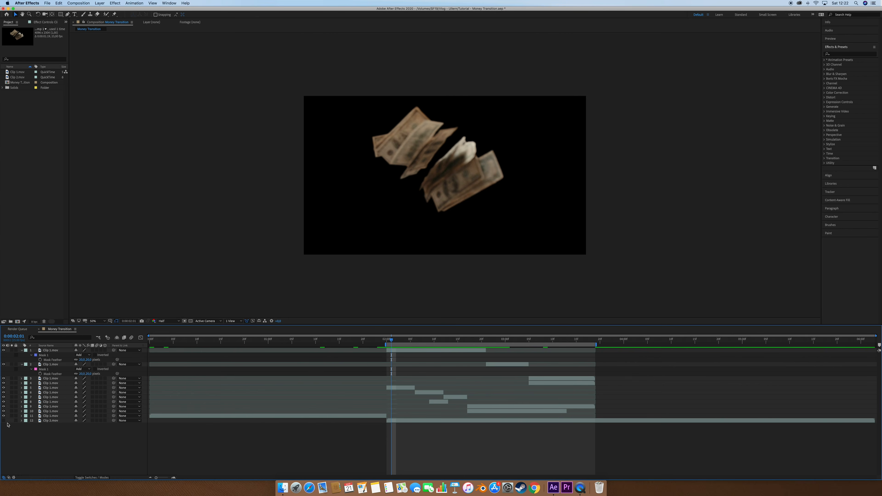
- Make the Clip 2.mov background layer visible and play the transition from 0:00:02:00
{"action": "left_click", "coordinate": [3, 420]}
{"action": "key", "text": "Page_Up"}
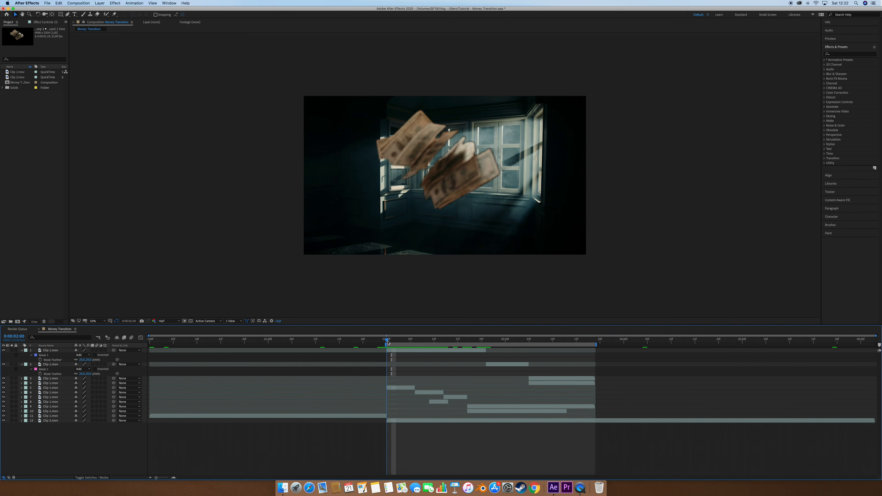
{"action": "key", "text": "space"}
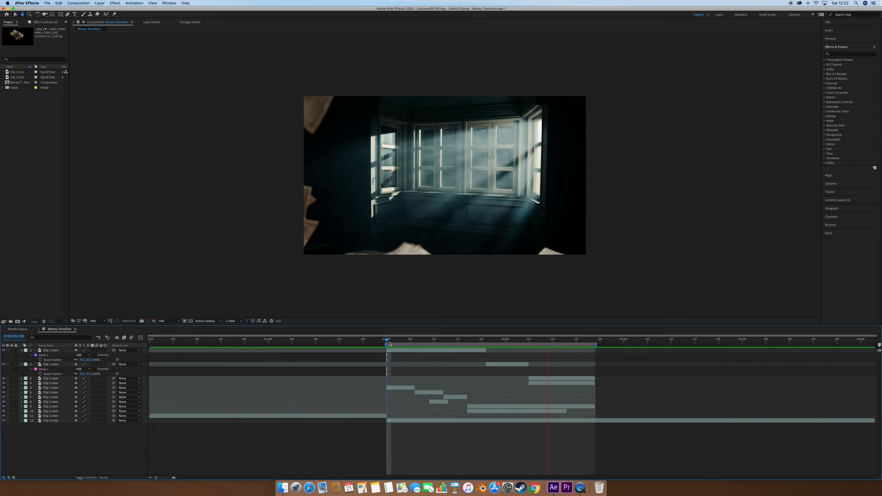
{"action": "key", "text": "space"}
- Extend the unmasked Clip 1.mov layer by about 15 frames and keyframe its opacity from 100% at 0:00:02:00 to 0% at 0:00:02:08
{"action": "left_click_drag", "start_coordinate": [387, 417], "coordinate": [458, 415]}
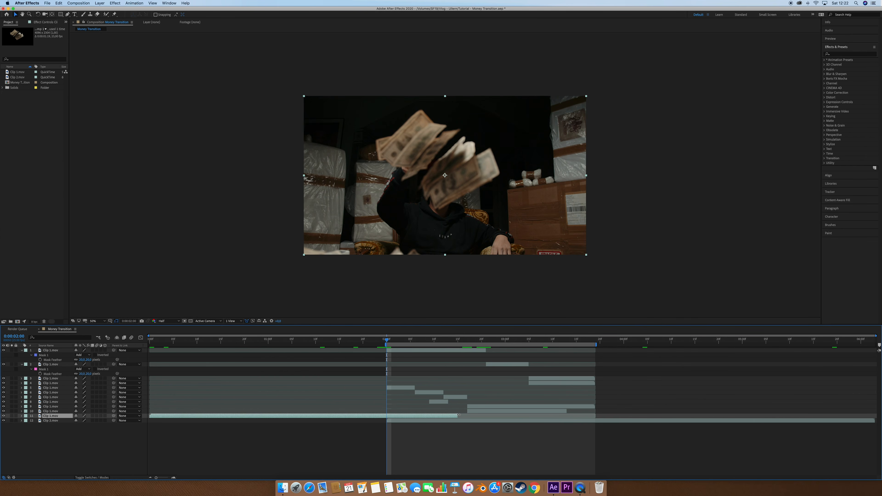
{"action": "key", "text": "t"}
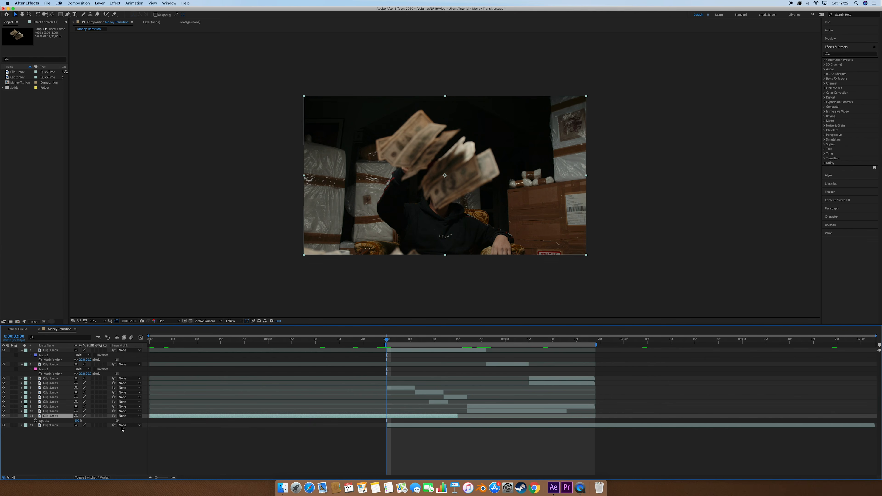
{"action": "left_click", "coordinate": [35, 421]}
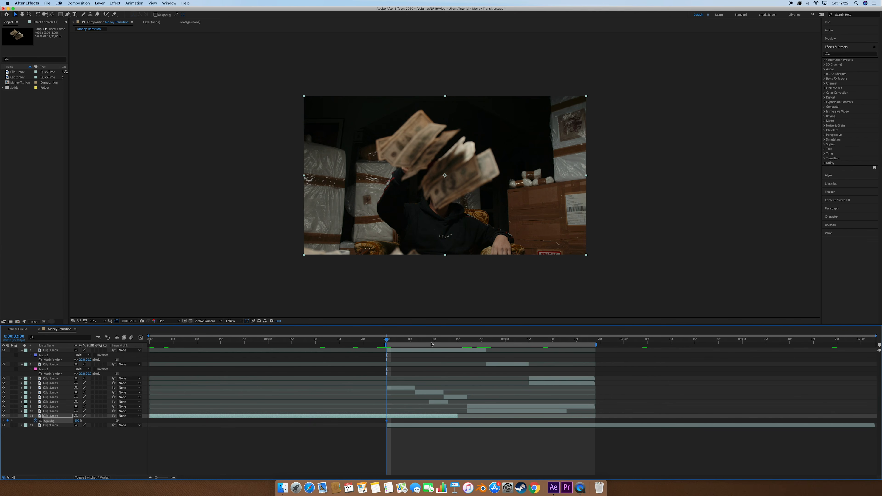
{"action": "left_click", "coordinate": [423, 343]}
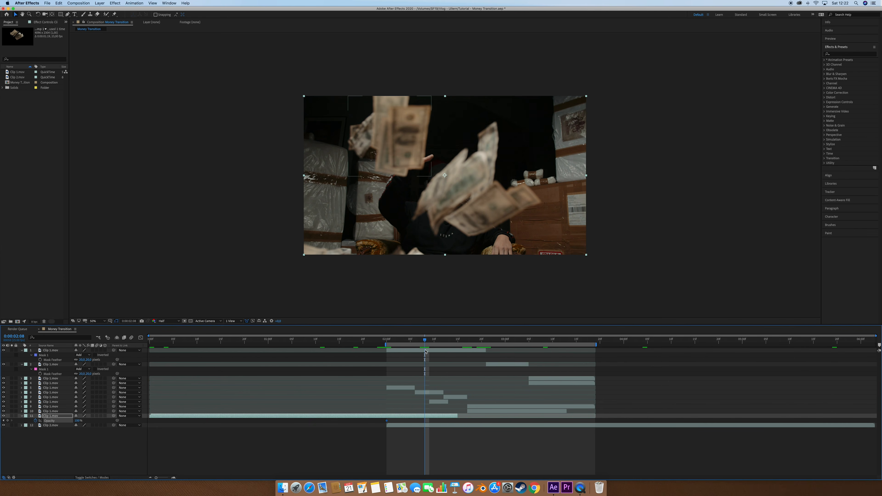
{"action": "left_click_drag", "start_coordinate": [80, 420], "coordinate": [39, 428]}
- Move the work area start to shortly before the bills are thrown and play back the fade
{"action": "left_click_drag", "start_coordinate": [384, 345], "coordinate": [334, 345]}
{"action": "left_click", "coordinate": [335, 343]}
{"action": "key", "text": "space"}
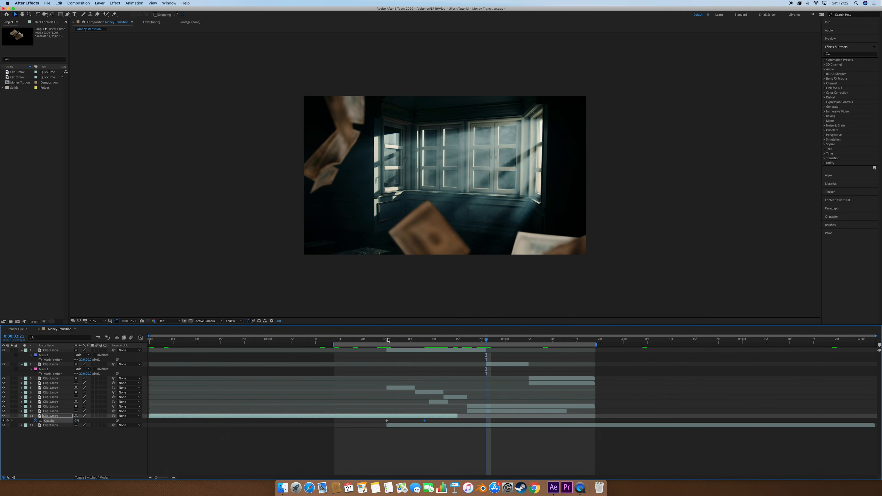
{"action": "key", "text": "space"}
- Pre-compose all the masked bill layers into a new composition named Money, moving all attributes into it
{"action": "left_click", "coordinate": [407, 351]}
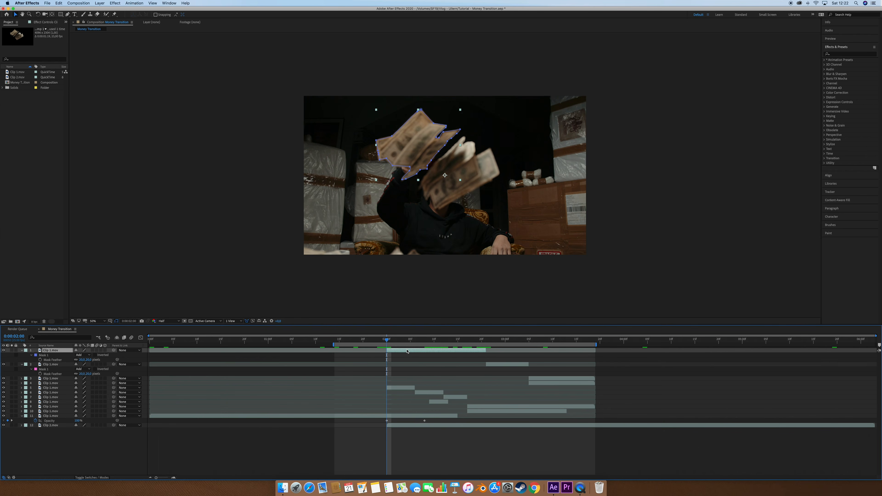
{"action": "left_click", "coordinate": [479, 413], "text": "shift"}
{"action": "right_click", "coordinate": [492, 413]}
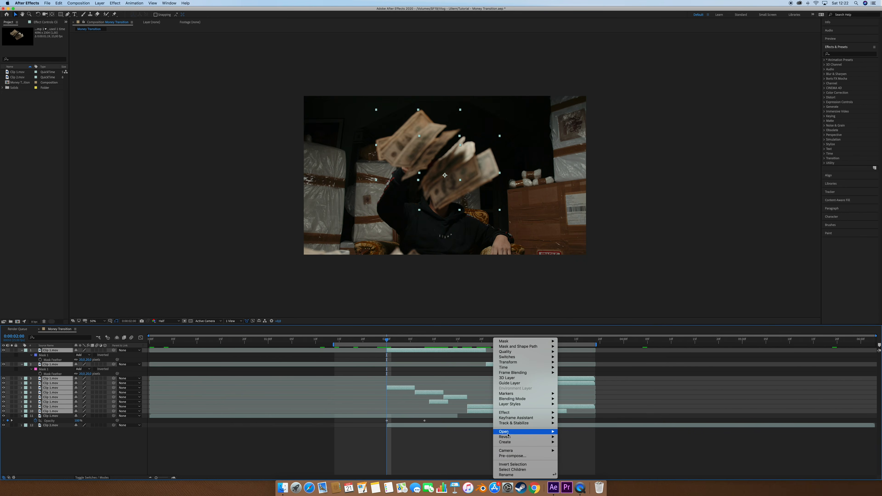
{"action": "left_click", "coordinate": [513, 456]}
{"action": "type", "text": "Money"}
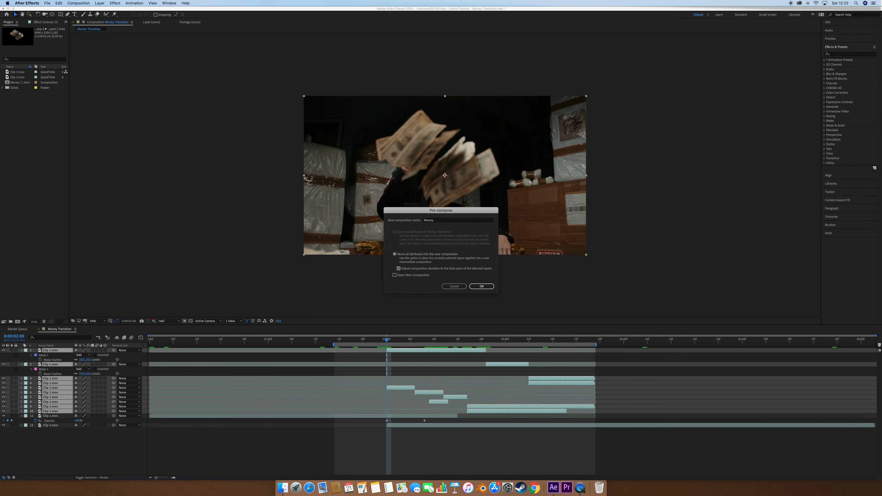
{"action": "key", "text": "Return"}
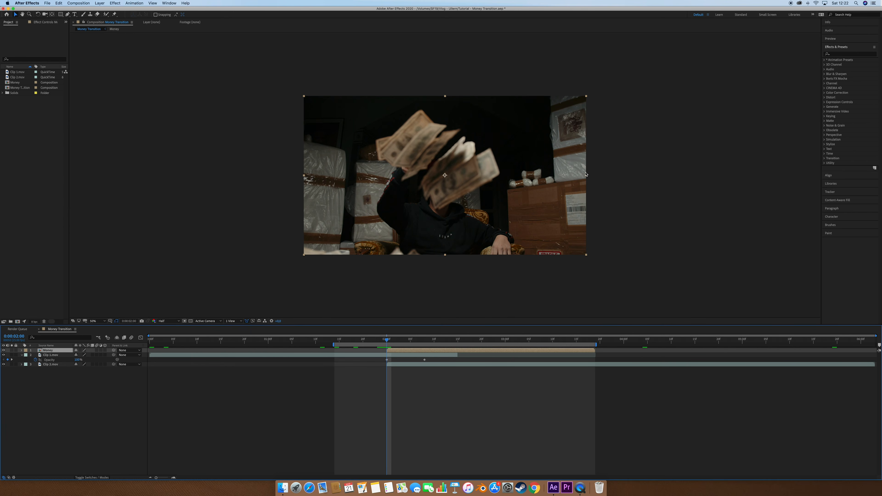
- Apply Lumetri Color to the Money layer and reveal starting keyframes for its Basic Correction settings at 0:00:02:00
{"action": "left_click", "coordinate": [846, 54]}
{"action": "type", "text": "lume"}
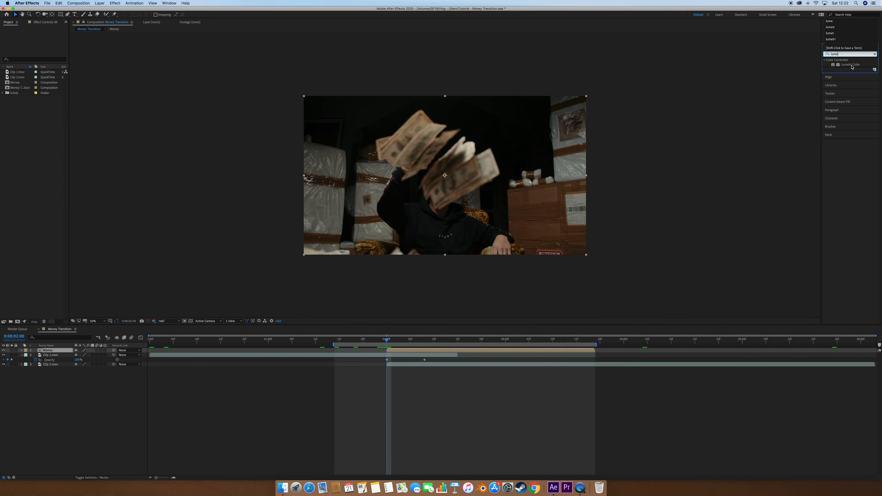
{"action": "double_click", "coordinate": [851, 65]}
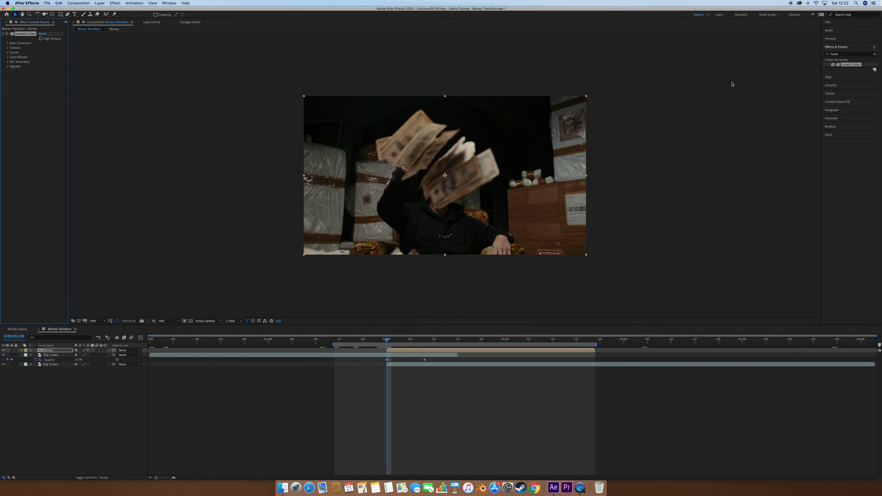
{"action": "left_click", "coordinate": [7, 43]}
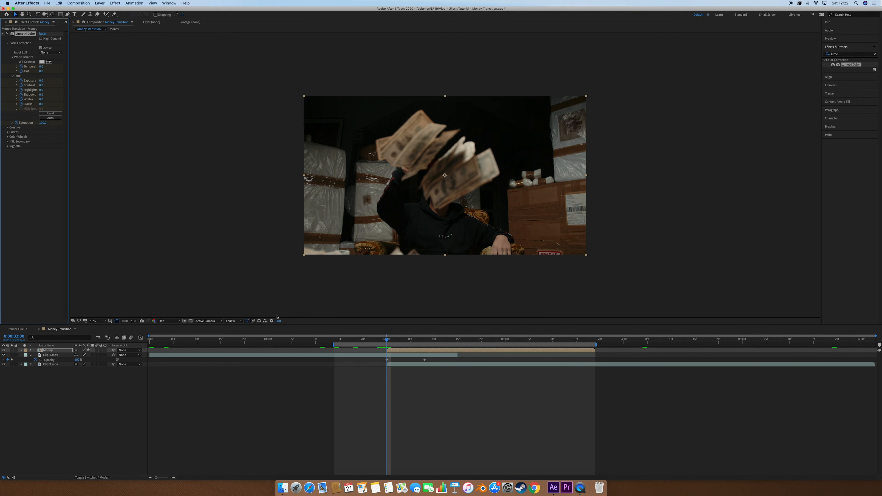
{"action": "left_click", "coordinate": [393, 352]}
{"action": "key", "text": "u"}
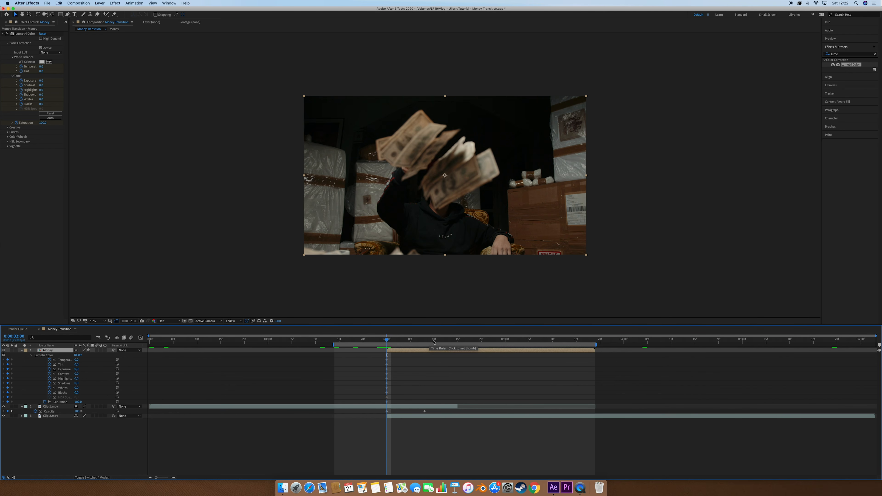
- At 0:00:02:08, set the Money layer's Lumetri highlights and shadows to -150, temperature to -75, tint to -13 and exposure to -1.7
{"action": "left_click", "coordinate": [425, 341]}
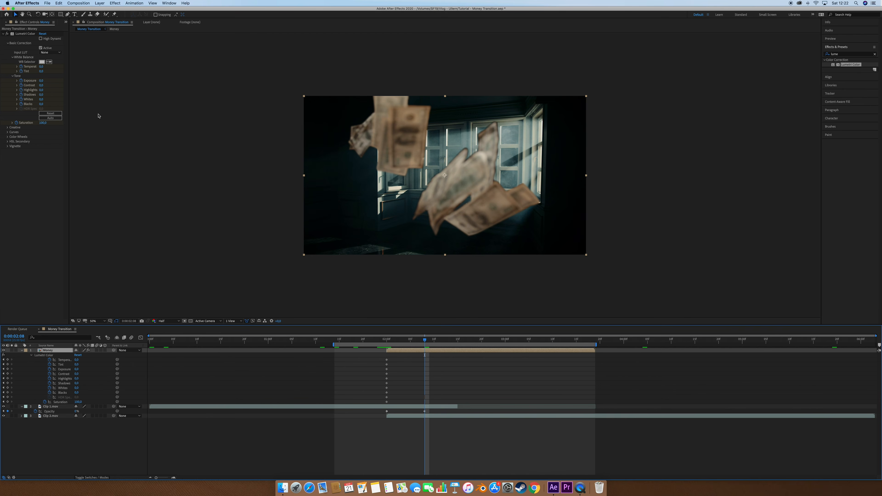
{"action": "left_click", "coordinate": [53, 79]}
{"action": "left_click_drag", "start_coordinate": [41, 90], "coordinate": [12, 103]}
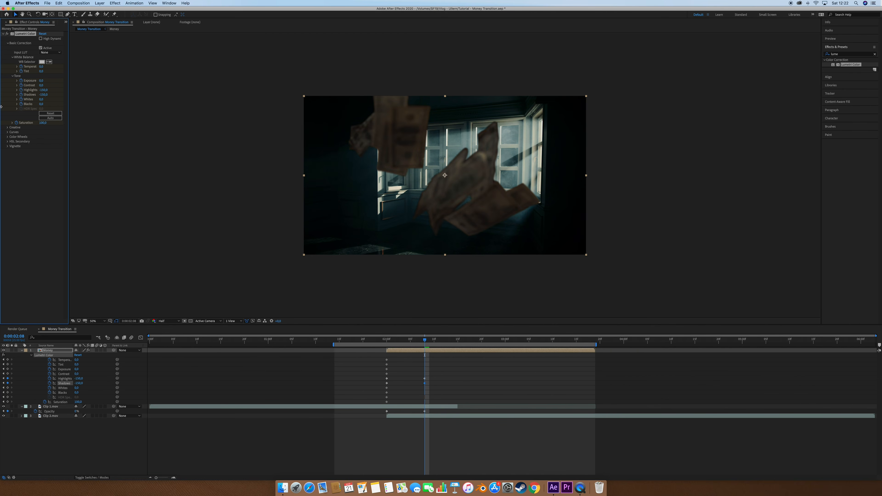
{"action": "left_click_drag", "start_coordinate": [40, 68], "coordinate": [31, 68]}
{"action": "left_click_drag", "start_coordinate": [42, 72], "coordinate": [36, 71]}
{"action": "left_click_drag", "start_coordinate": [42, 81], "coordinate": [38, 80]}
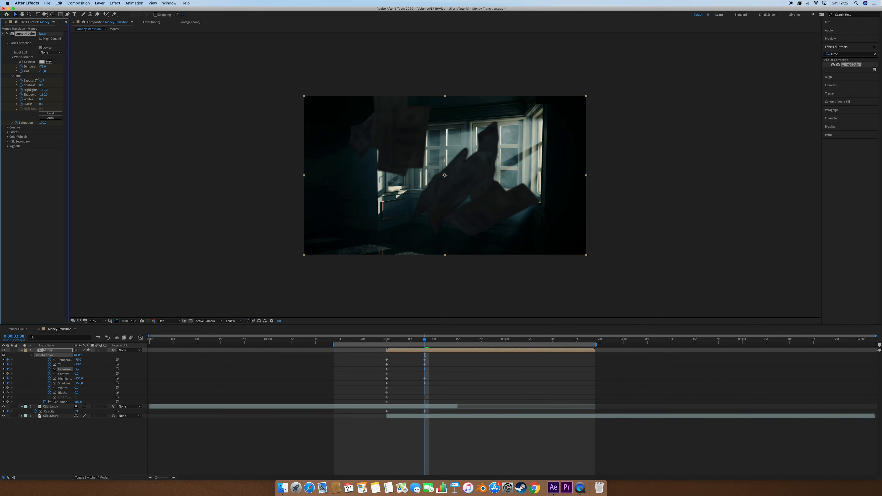
- Play back the bills' colour change from 0:00:01:14 and collapse the Money layer's keyframes
{"action": "left_click", "coordinate": [335, 341]}
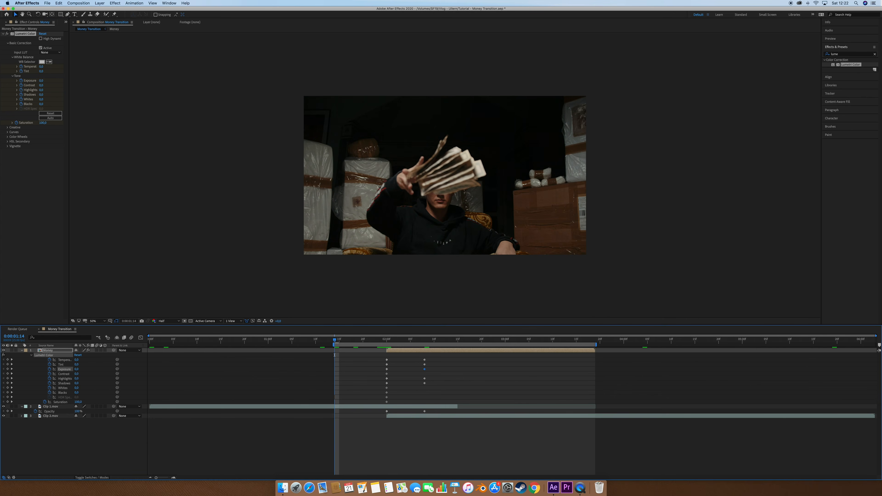
{"action": "key", "text": "space"}
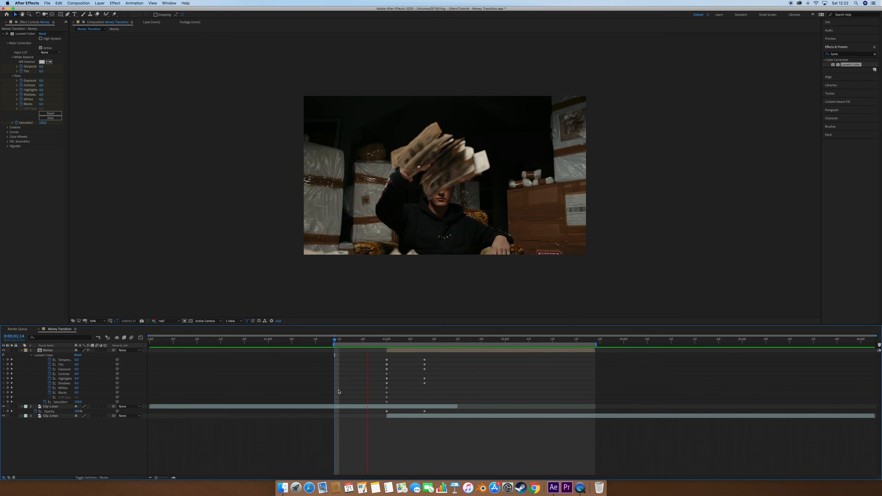
{"action": "left_click", "coordinate": [387, 340]}
{"action": "left_click", "coordinate": [394, 352]}
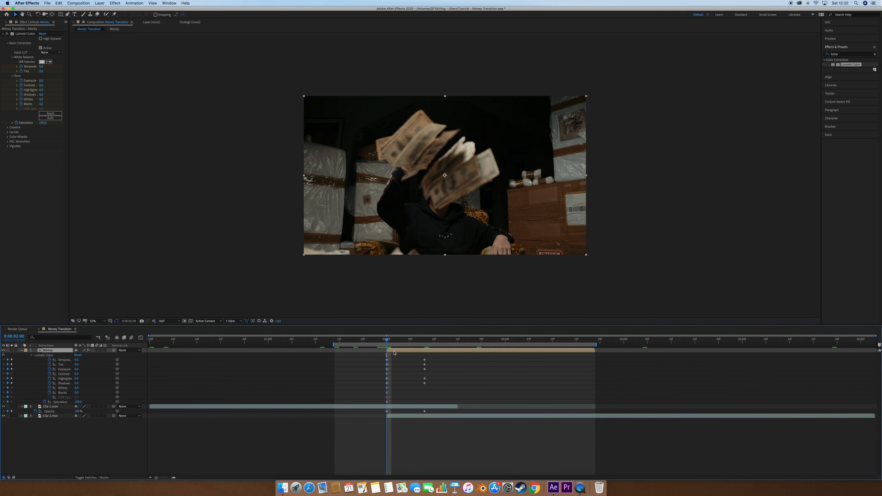
{"action": "key", "text": "u"}
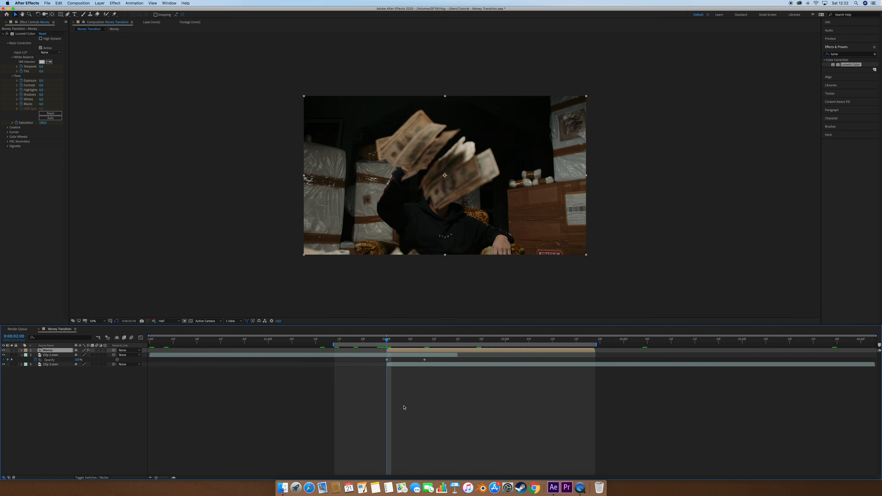
- Apply Camera Lens Blur to the Money layer and keyframe its blur radius at 0 at 0:00:02:05
{"action": "left_click", "coordinate": [848, 53]}
{"action": "type", "text": "camer"}
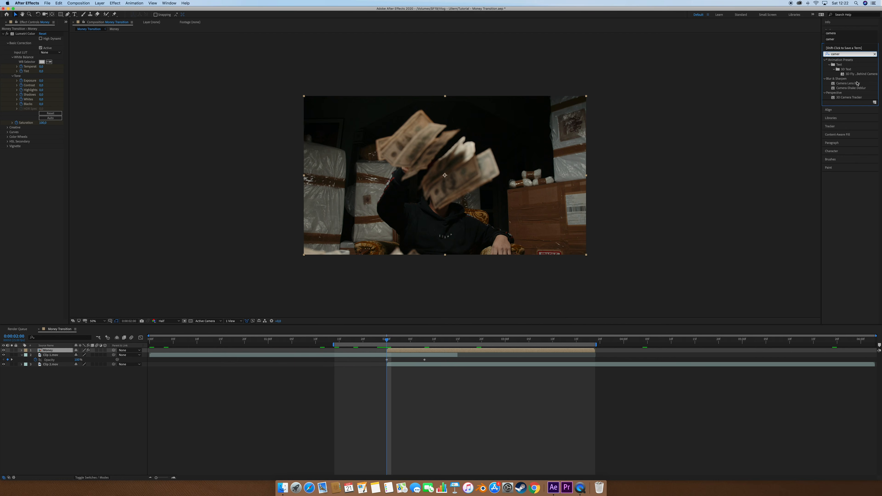
{"action": "left_click_drag", "start_coordinate": [856, 83], "coordinate": [414, 348]}
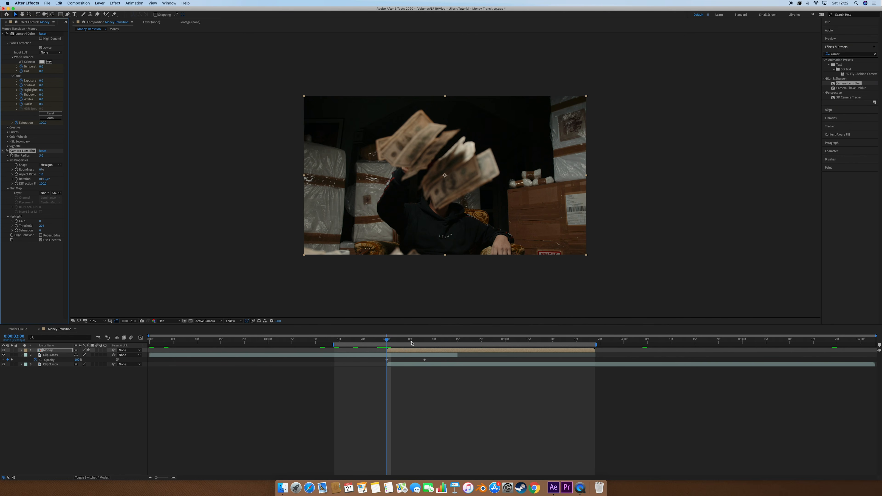
{"action": "left_click", "coordinate": [410, 342]}
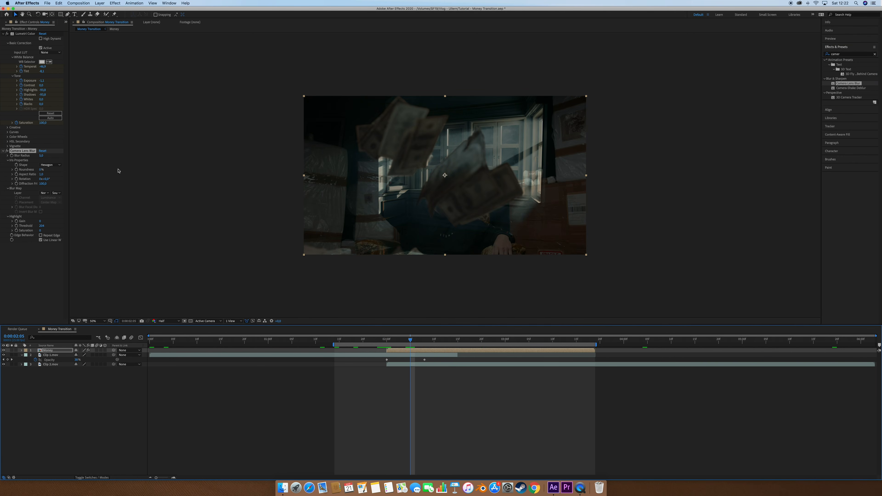
{"action": "left_click", "coordinate": [12, 156]}
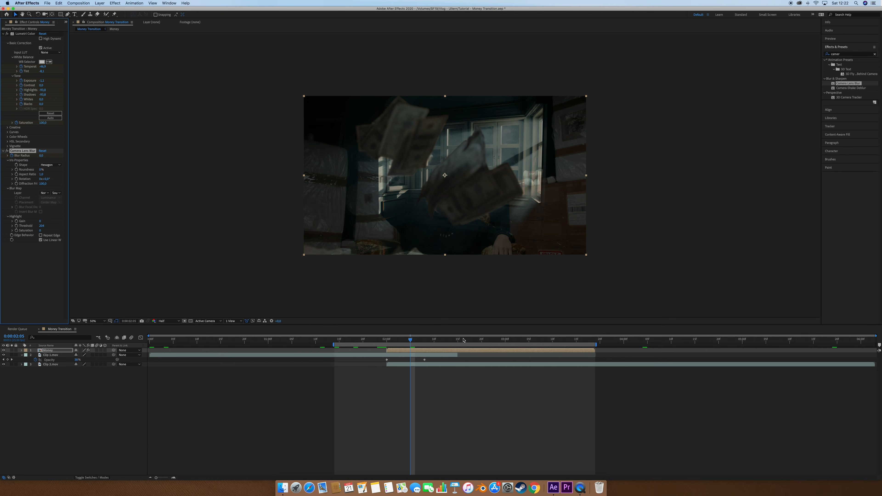
- Keyframe the Money layer's blur radius at 30 at 0:00:02:20 and enable repeating of edge pixels
{"action": "left_click", "coordinate": [481, 340]}
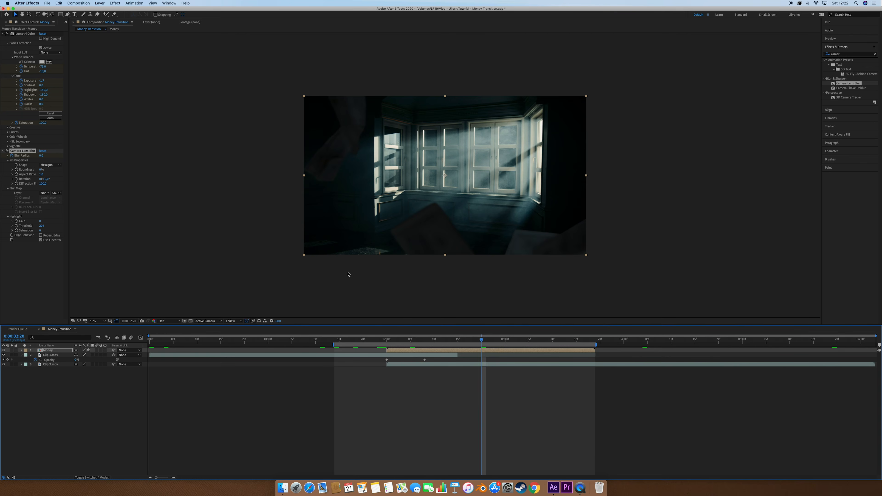
{"action": "scroll", "coordinate": [420, 204], "scroll_direction": "up", "scroll_amount": 2}
{"action": "left_click", "coordinate": [42, 155]}
{"action": "type", "text": "30"}
{"action": "key", "text": "Return"}
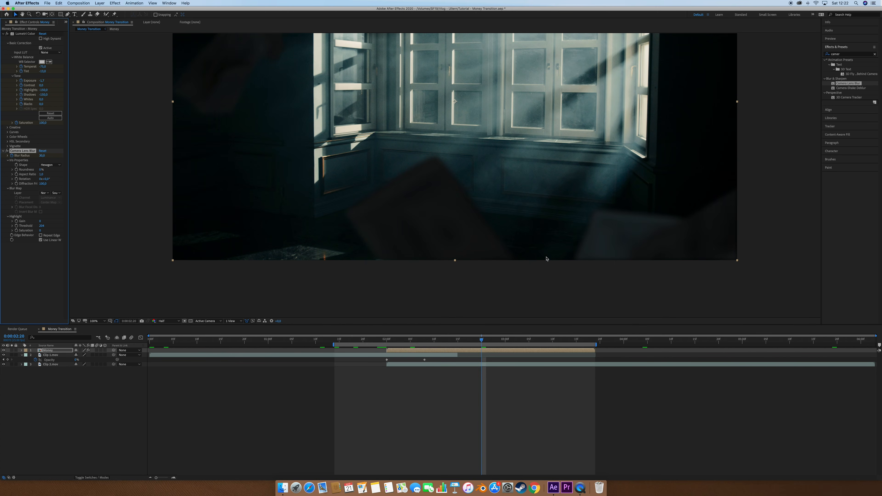
{"action": "left_click", "coordinate": [41, 235]}
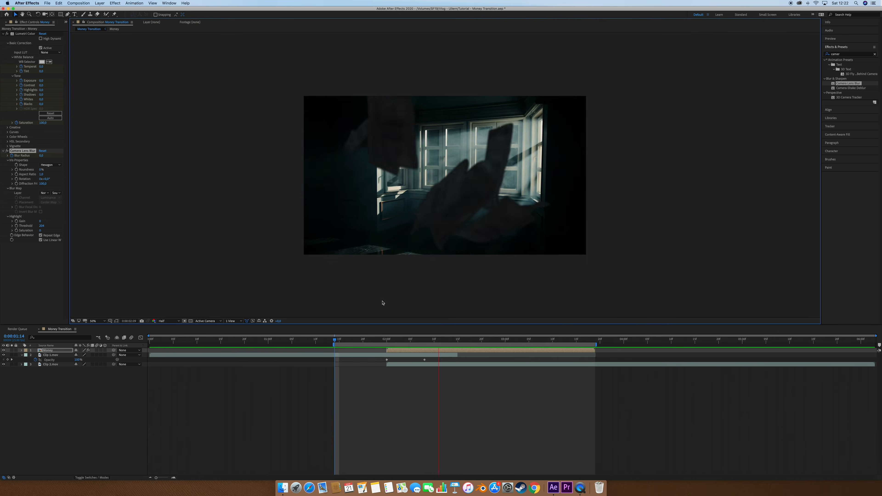
- Keyframe the Money layer's scale at 100% at 0:00:02:00 and enlarge it slightly at 0:00:03:17
{"action": "left_click", "coordinate": [386, 340]}
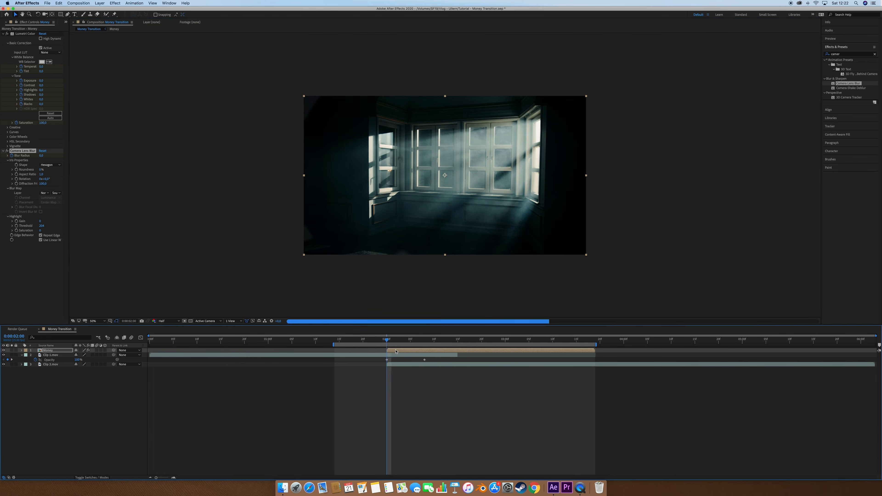
{"action": "key", "text": "s"}
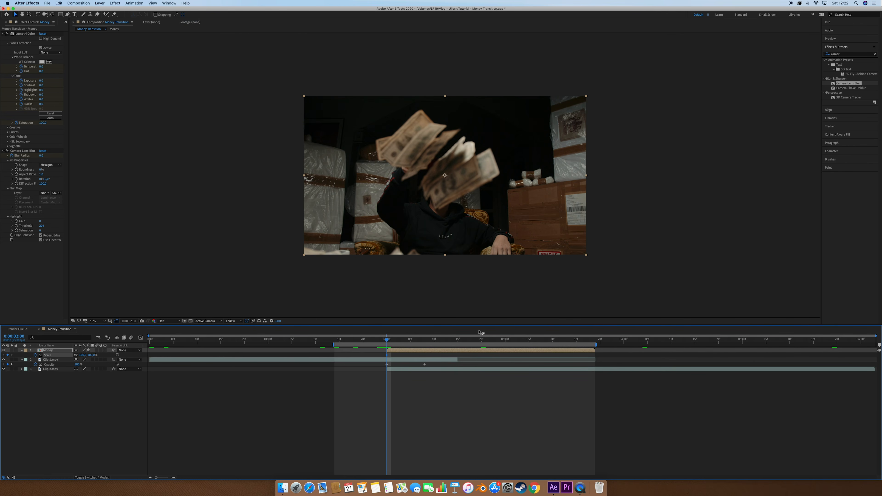
{"action": "left_click", "coordinate": [586, 340]}
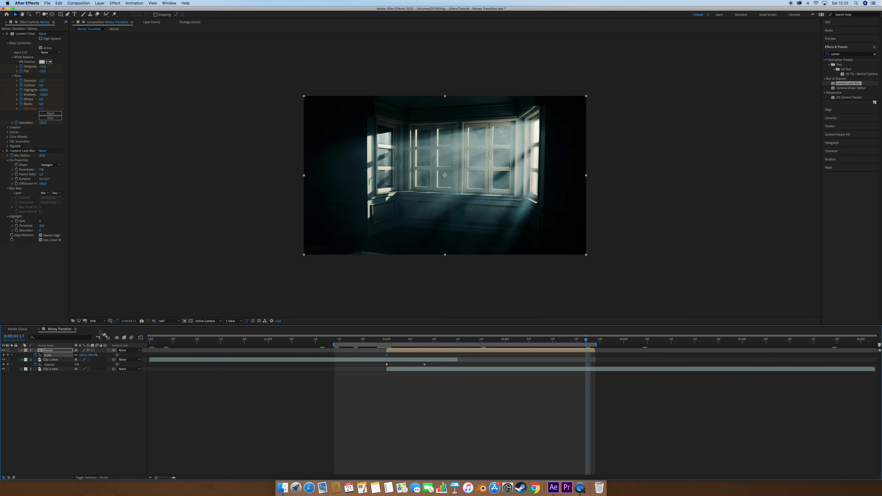
{"action": "left_click_drag", "start_coordinate": [90, 354], "coordinate": [97, 354]}
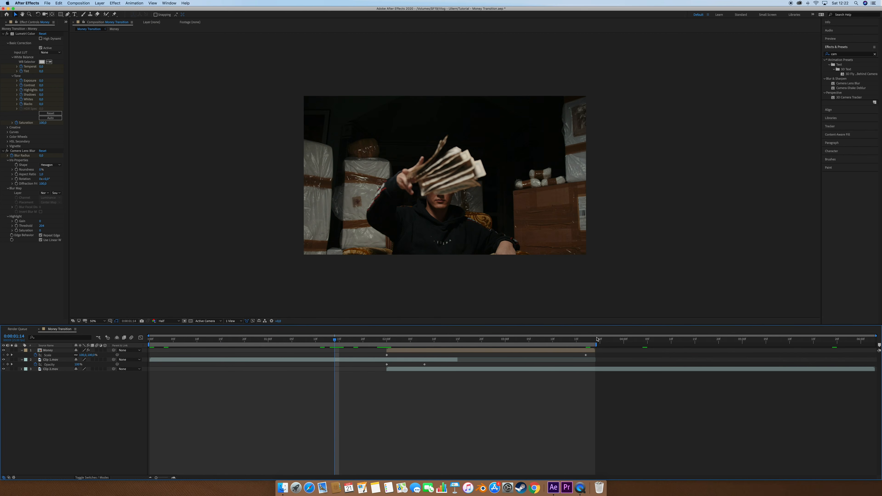
- Extend the work area to the end of the composition, collapse the keyframes and play the transition from the start
{"action": "left_click_drag", "start_coordinate": [602, 343], "coordinate": [874, 344]}
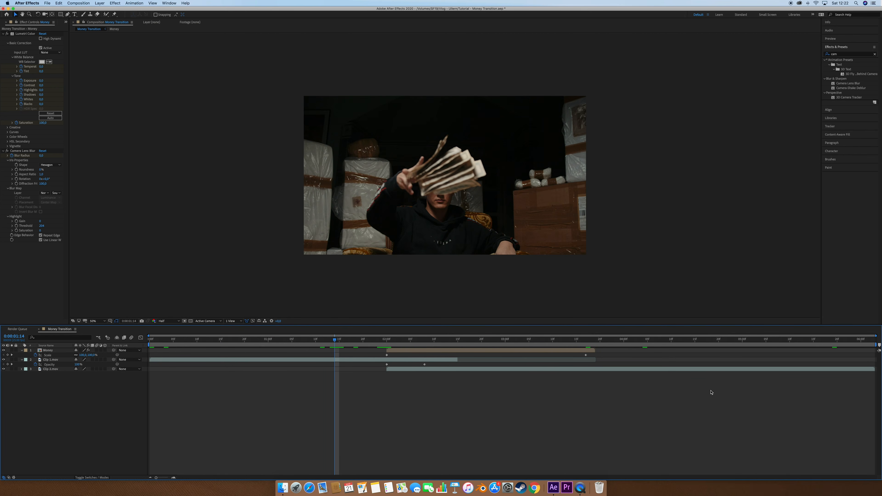
{"action": "key", "text": "u"}
{"action": "left_click", "coordinate": [150, 339]}
{"action": "key", "text": "space"}
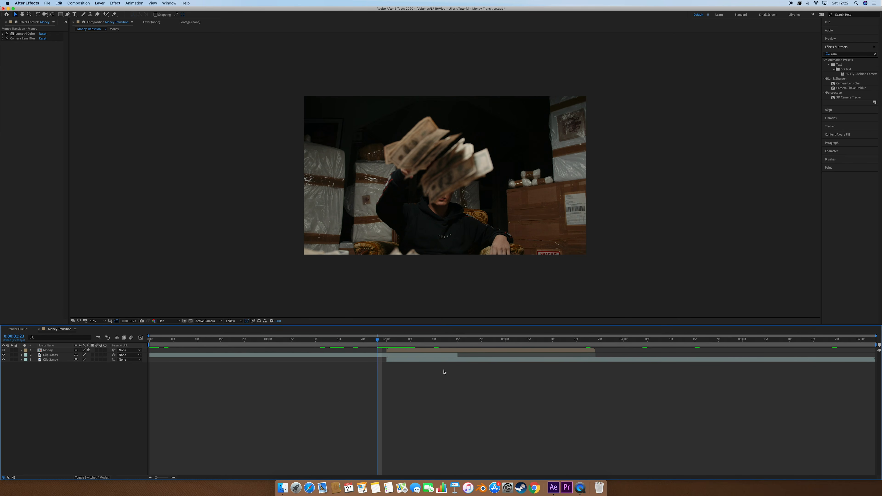
- Pre-compose all layers into a new composition named Money Transition, moving all attributes into it
{"action": "key", "text": "super+a"}
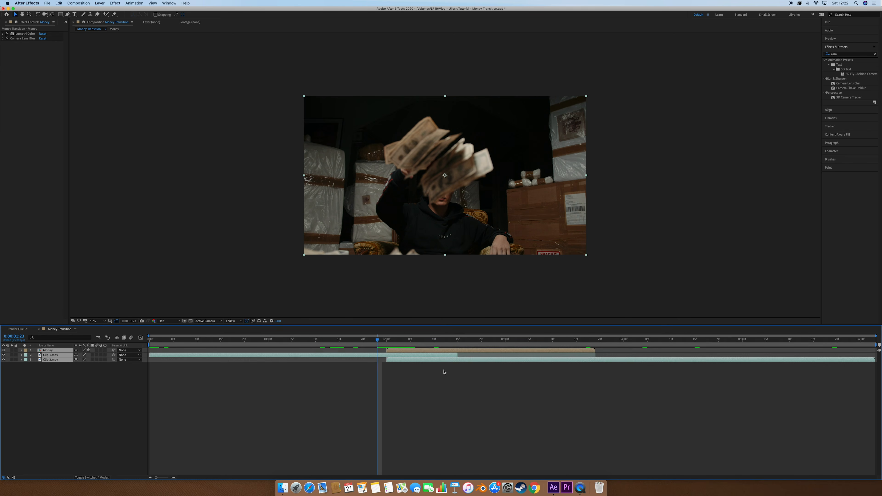
{"action": "right_click", "coordinate": [433, 355]}
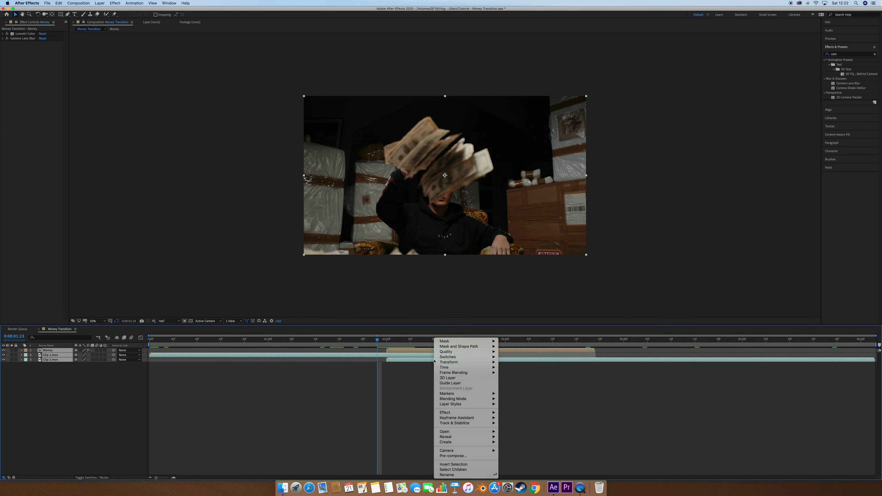
{"action": "left_click", "coordinate": [459, 456]}
{"action": "type", "text": "NO"}
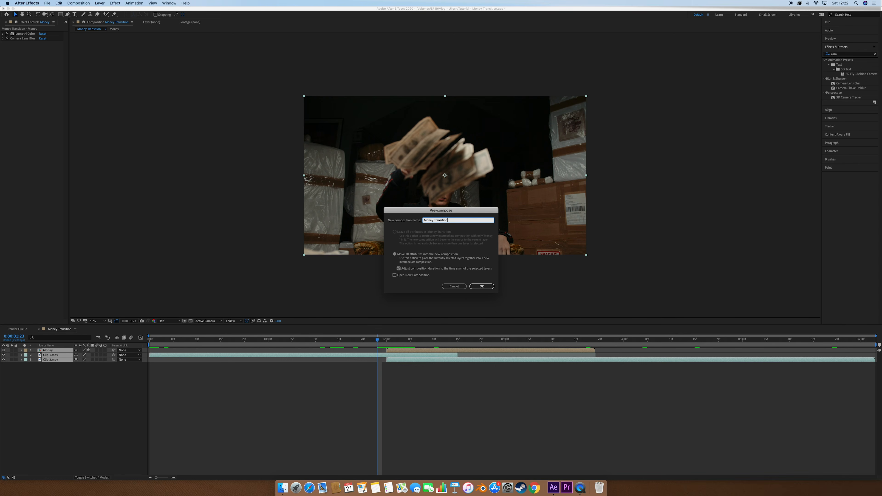
{"action": "key", "text": "Return"}
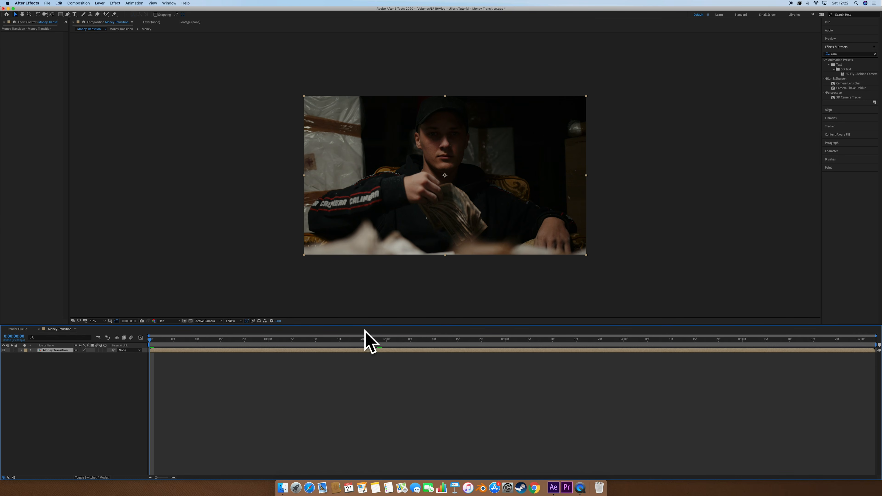
- Apply Shift Channels to the Money Transition layer and set its green and blue channels to Full Off
{"action": "left_click", "coordinate": [838, 54]}
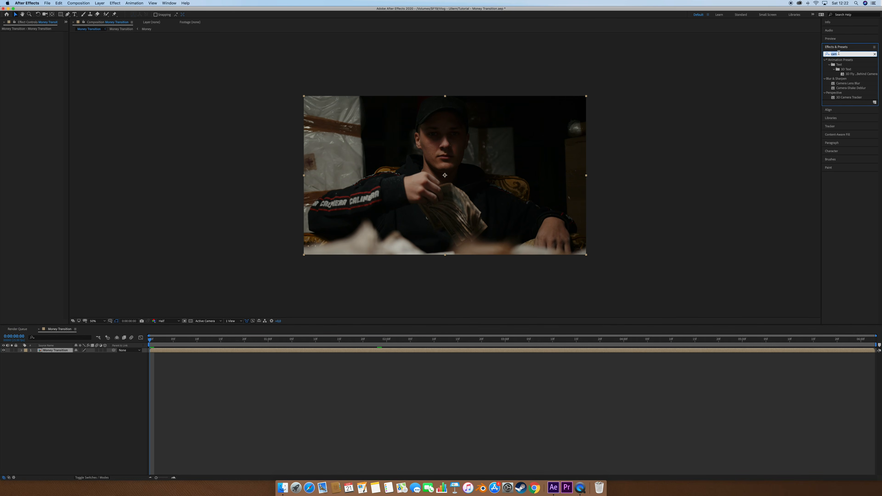
{"action": "type", "text": "shift"}
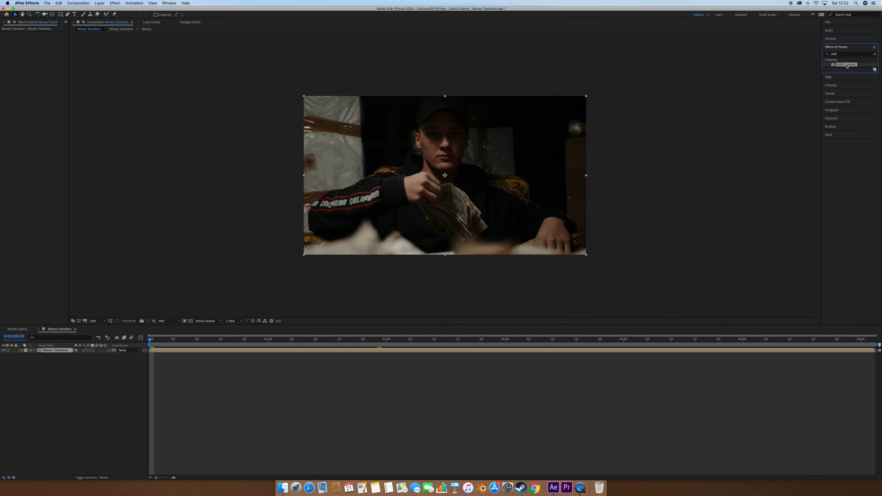
{"action": "double_click", "coordinate": [846, 64]}
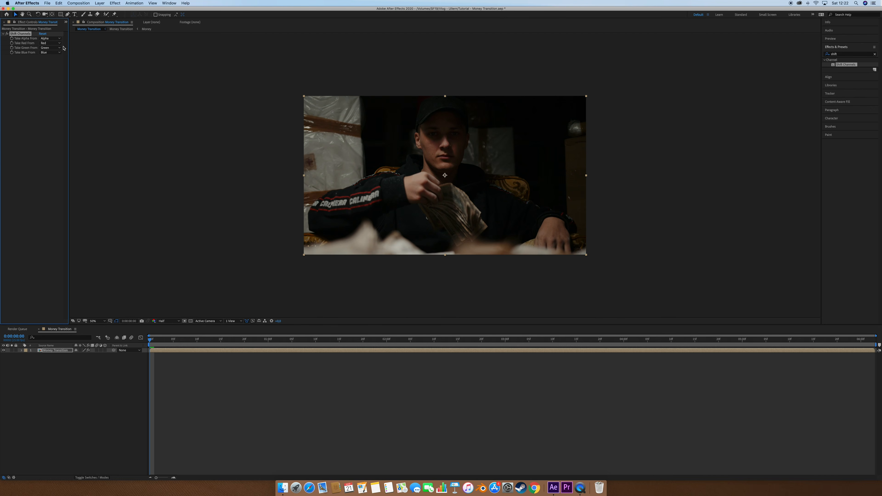
{"action": "left_click", "coordinate": [49, 47]}
{"action": "left_click", "coordinate": [53, 101]}
{"action": "left_click", "coordinate": [49, 52]}
{"action": "left_click", "coordinate": [52, 42]}
- Duplicate the red-only Money Transition layer twice
{"action": "left_click", "coordinate": [188, 355]}
{"action": "left_click", "coordinate": [189, 351]}
{"action": "key", "text": "super+d"}
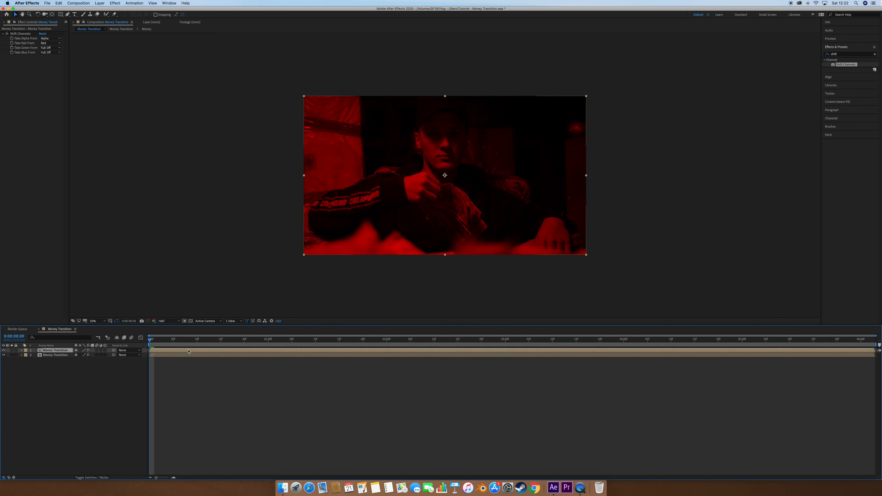
{"action": "key", "text": "super+d"}
- On the middle Money Transition layer, set Shift Channels to take red from Full Off and green from Green
{"action": "left_click", "coordinate": [171, 356]}
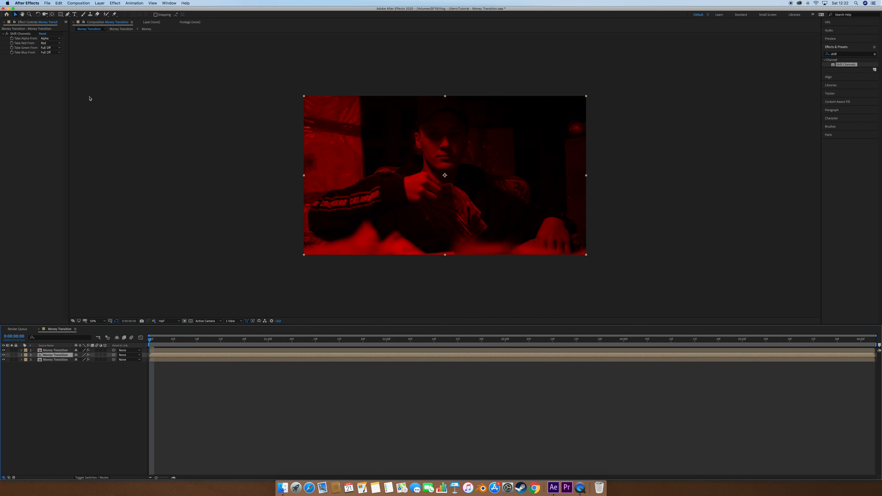
{"action": "left_click", "coordinate": [51, 43]}
{"action": "left_click", "coordinate": [51, 96]}
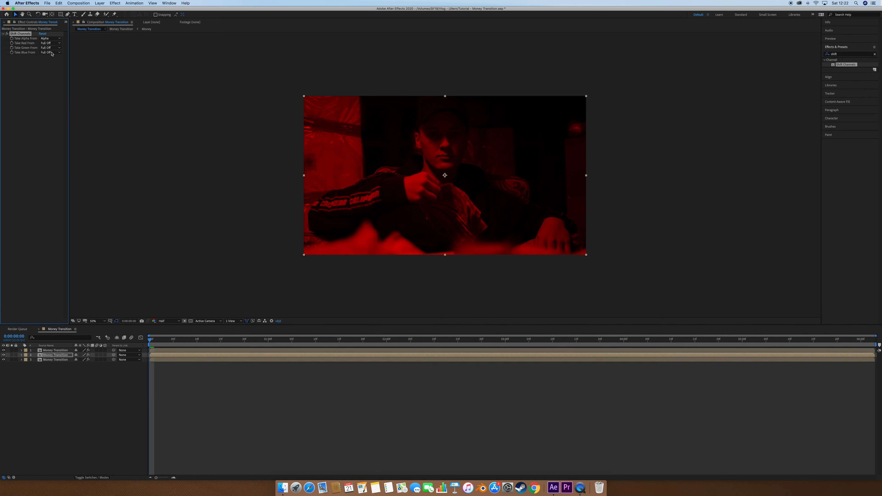
{"action": "left_click", "coordinate": [51, 47]}
{"action": "left_click", "coordinate": [52, 64]}
{"action": "left_click", "coordinate": [168, 382]}
- On the top Money Transition layer, set Shift Channels to take red from Full Off and blue from Blue
{"action": "left_click", "coordinate": [56, 350]}
{"action": "left_click", "coordinate": [50, 43]}
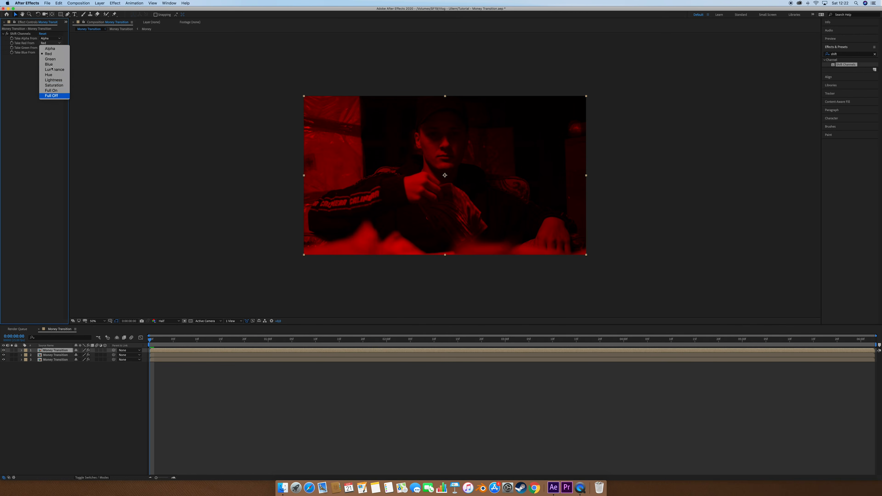
{"action": "left_click", "coordinate": [51, 95]}
{"action": "left_click", "coordinate": [50, 52]}
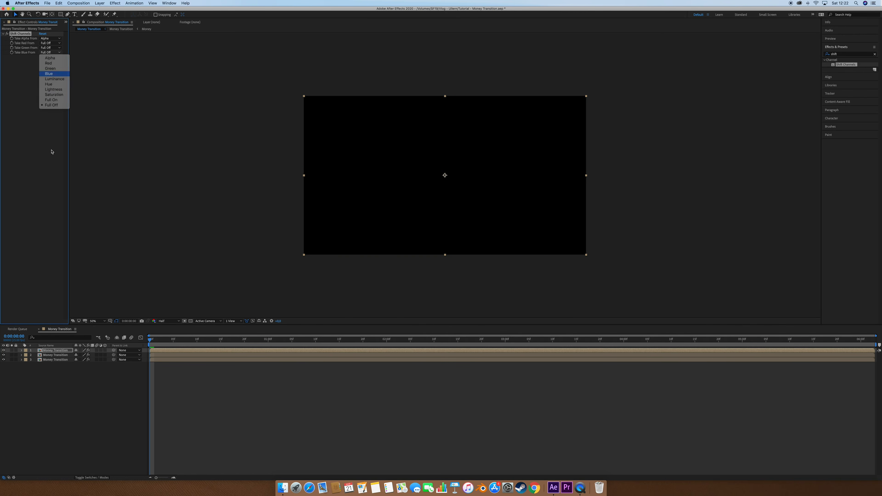
{"action": "left_click", "coordinate": [49, 73]}
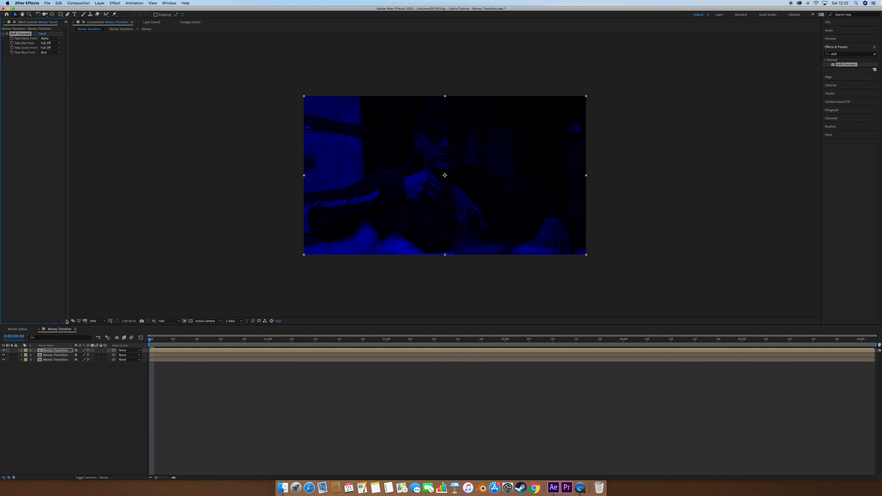
- Move the red-only Money Transition layer to the top and set the blending mode of the upper two layers to Screen
{"action": "left_click", "coordinate": [50, 361]}
{"action": "left_click_drag", "start_coordinate": [51, 361], "coordinate": [55, 349]}
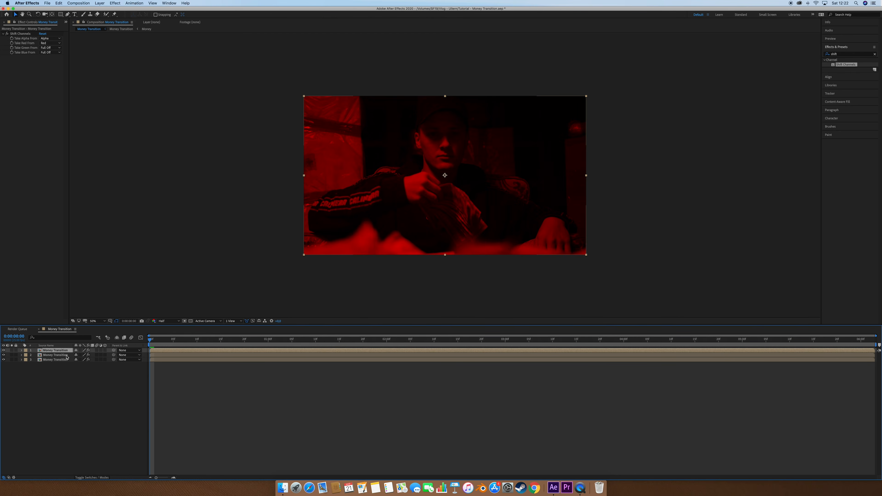
{"action": "left_click", "coordinate": [82, 477]}
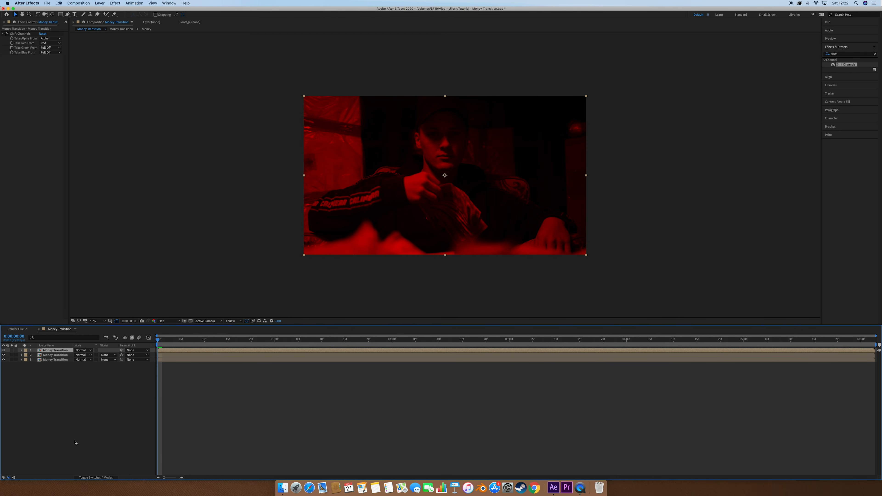
{"action": "left_click", "coordinate": [59, 356], "text": "shift"}
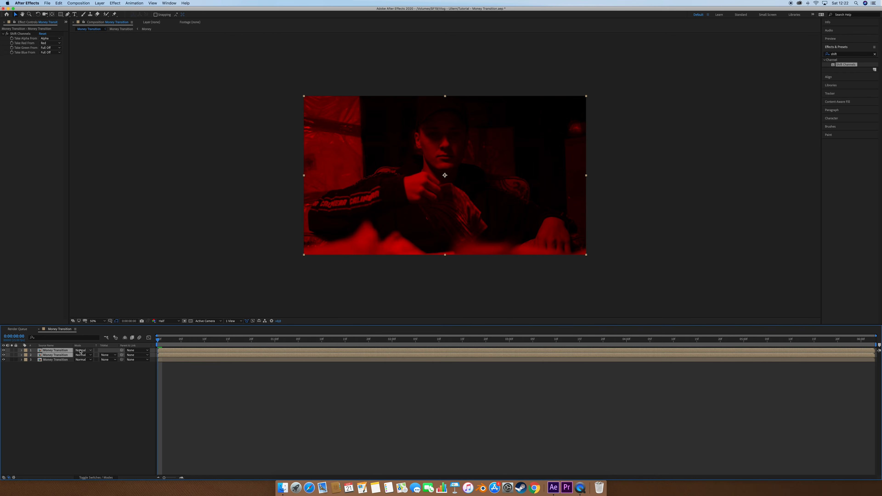
{"action": "left_click", "coordinate": [83, 354]}
{"action": "left_click", "coordinate": [91, 323]}
{"action": "left_click", "coordinate": [240, 404]}
- Offset the red-only layer slightly from the green and blue layers to create a subtle RGB split
{"action": "left_click", "coordinate": [453, 172]}
{"action": "left_click_drag", "start_coordinate": [453, 172], "coordinate": [456, 178]}
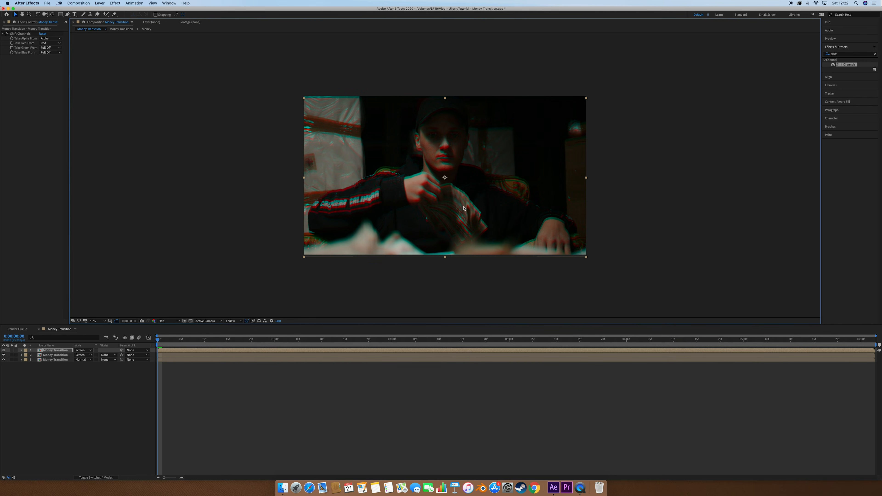
{"action": "key", "text": "shift+Up"}
{"action": "key", "text": "shift+Up"}
{"action": "scroll", "coordinate": [434, 170], "scroll_direction": "up", "scroll_amount": 5}
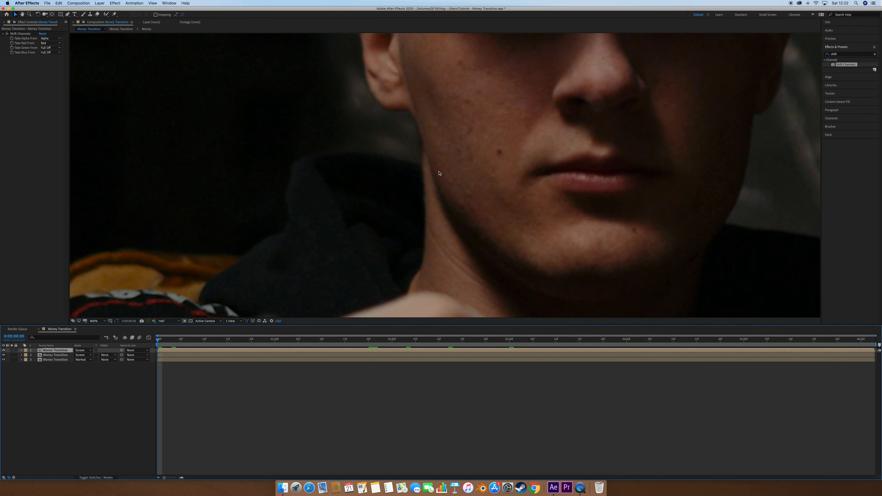
- Set the composition preview resolution to Full and check the colour fringing around the man's face up close
{"action": "left_click", "coordinate": [170, 321]}
{"action": "left_click", "coordinate": [169, 334]}
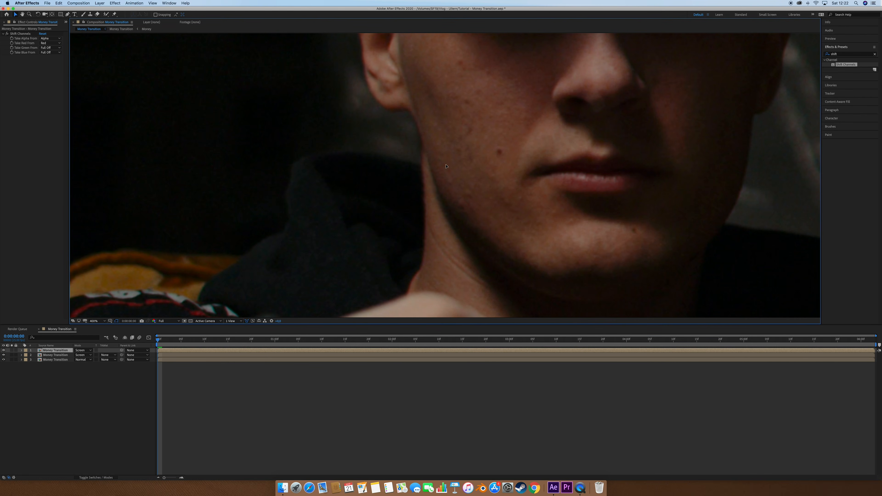
{"action": "scroll", "coordinate": [444, 165], "scroll_direction": "down", "scroll_amount": 4}
{"action": "scroll", "coordinate": [445, 165], "scroll_direction": "up", "scroll_amount": 4}
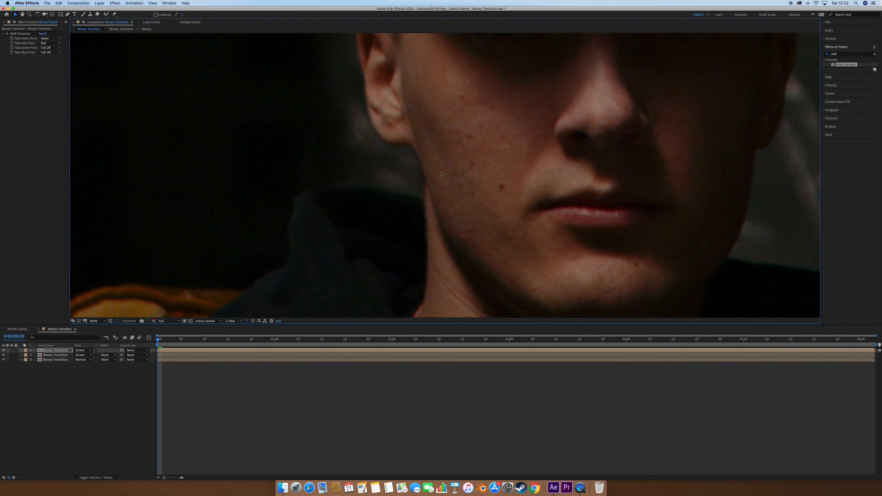
{"action": "scroll", "coordinate": [440, 173], "scroll_direction": "down", "scroll_amount": 4}
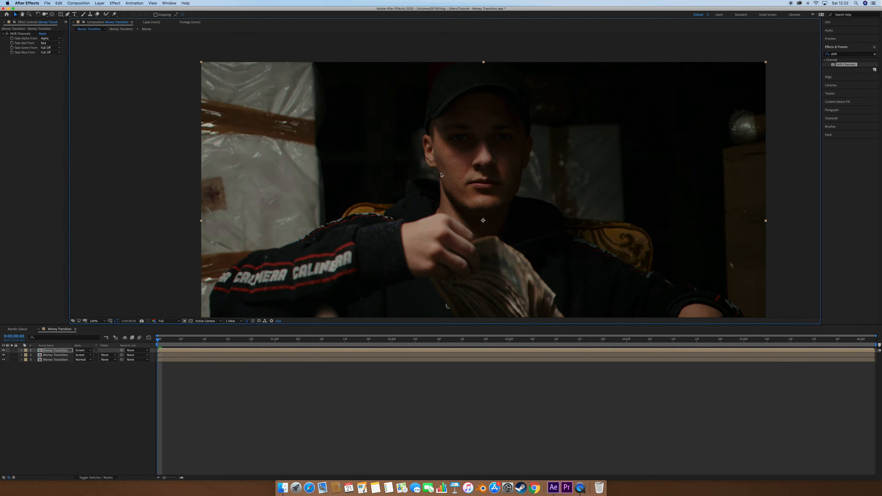
- Preview the transition and examine the RGB split on the thrown bills and the window frames
{"action": "key", "text": "space"}
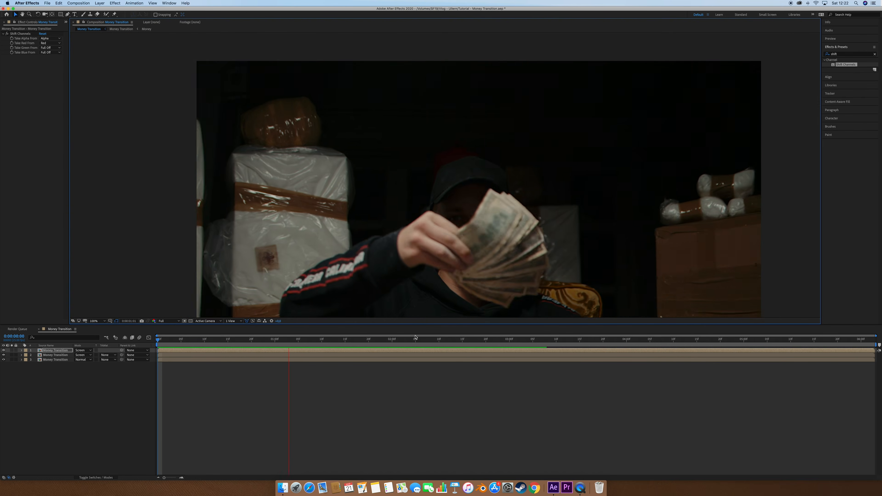
{"action": "key", "text": "space"}
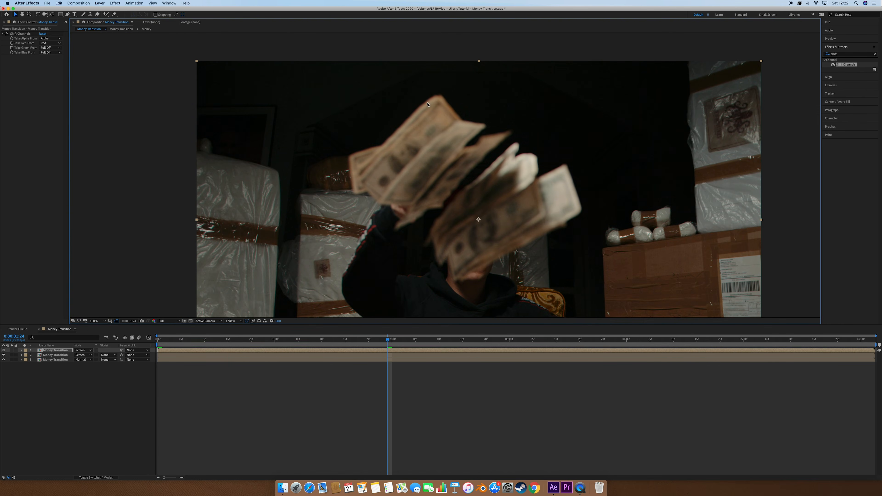
{"action": "scroll", "coordinate": [427, 104], "scroll_direction": "up", "scroll_amount": 2}
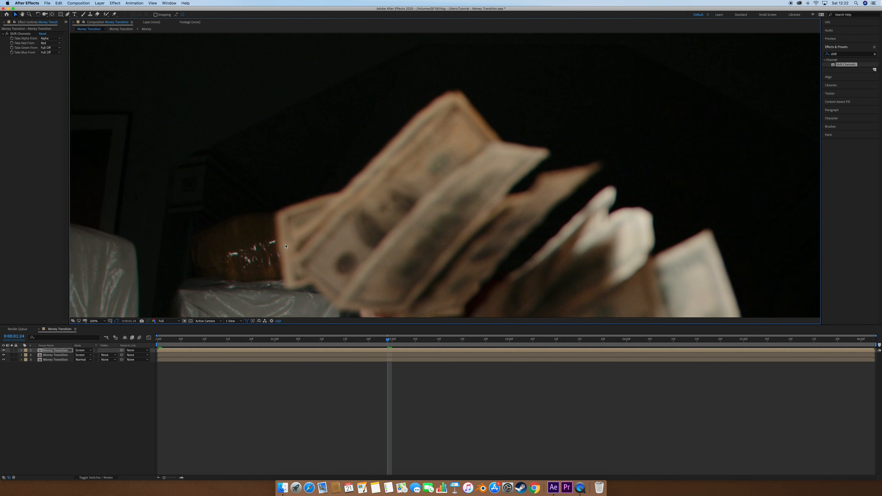
{"action": "scroll", "coordinate": [349, 171], "scroll_direction": "down", "scroll_amount": 1}
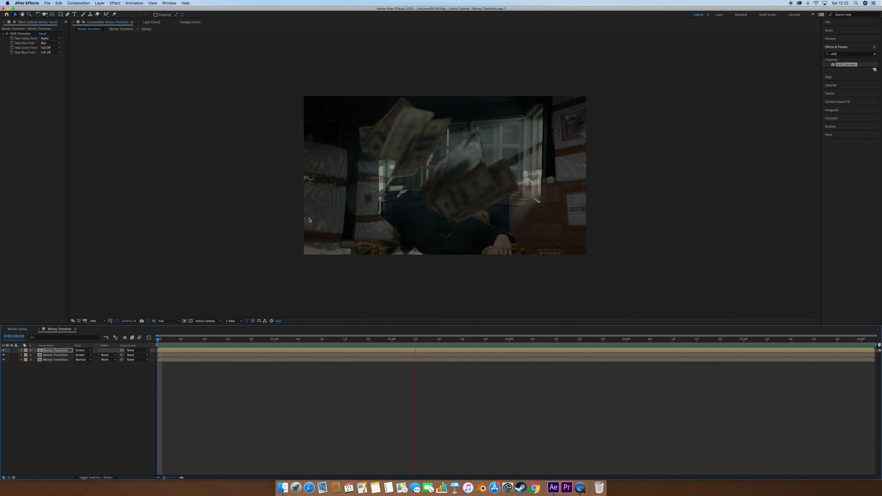
{"action": "key", "text": "space"}
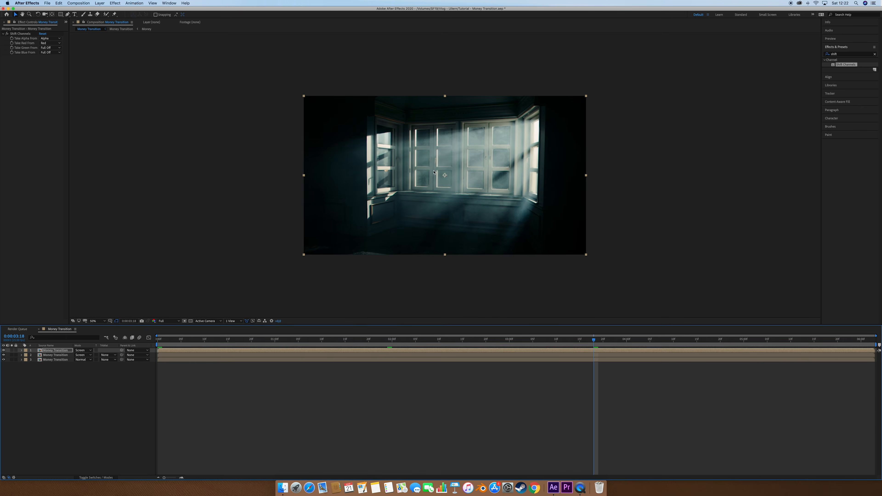
{"action": "scroll", "coordinate": [428, 171], "scroll_direction": "up", "scroll_amount": 3}
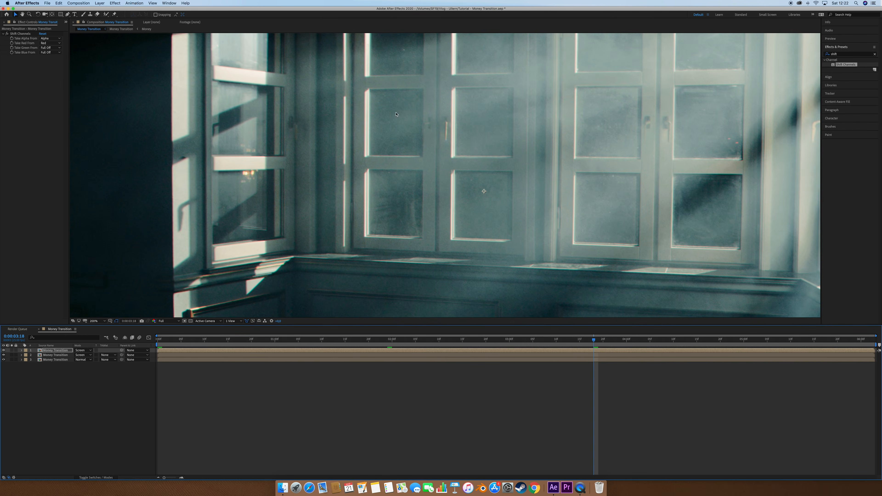
{"action": "scroll", "coordinate": [395, 114], "scroll_direction": "up", "scroll_amount": 1}
{"action": "scroll", "coordinate": [465, 128], "scroll_direction": "down", "scroll_amount": 4}
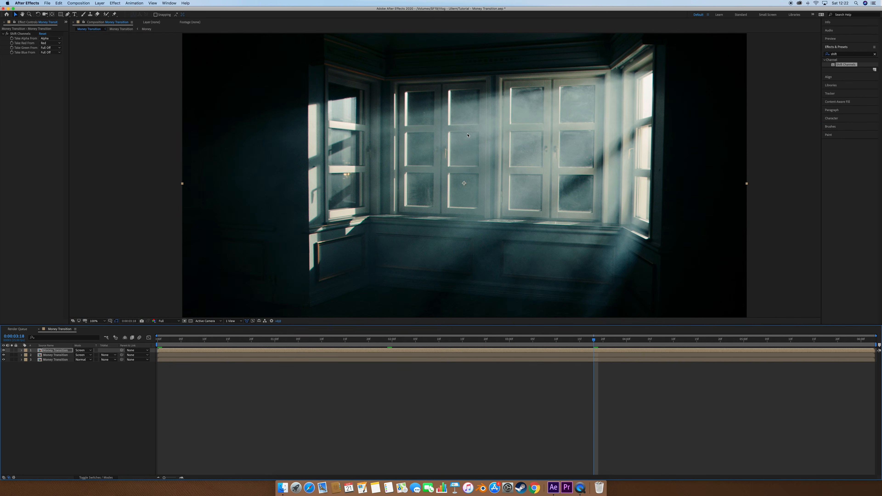
- Fit the composition in the viewer and add a new adjustment layer above the three Money Transition layers
{"action": "left_click", "coordinate": [105, 320]}
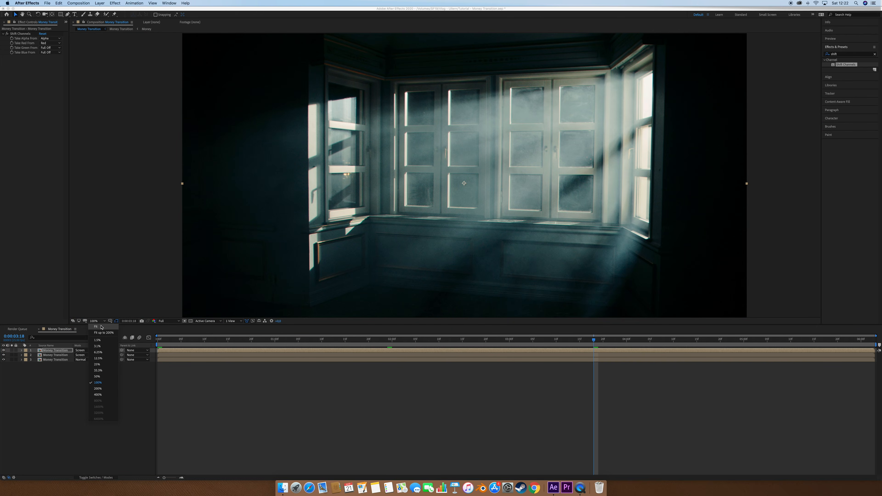
{"action": "left_click", "coordinate": [99, 334]}
{"action": "left_click", "coordinate": [100, 3]}
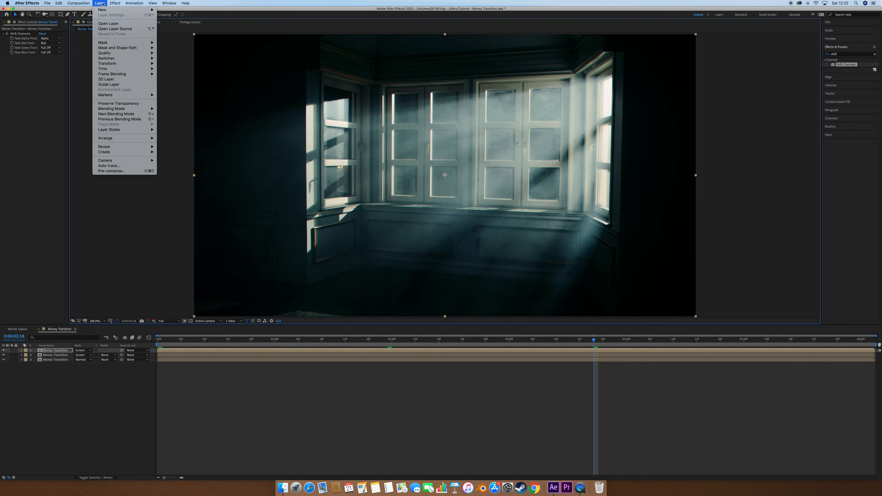
{"action": "mouse_move", "coordinate": [104, 9]}
{"action": "left_click", "coordinate": [199, 43]}
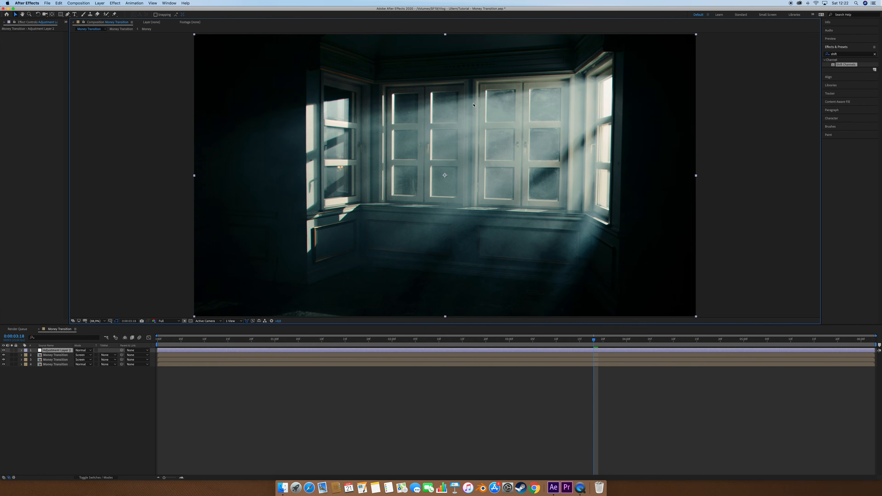
- Apply Unsharp Mask to the adjustment layer and set its radius to 3
{"action": "left_click", "coordinate": [850, 53]}
{"action": "type", "text": "unsh"}
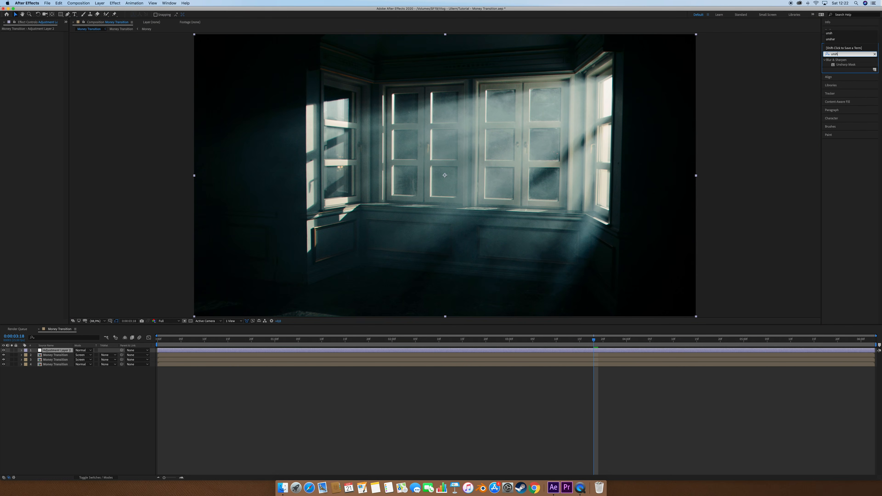
{"action": "double_click", "coordinate": [845, 64]}
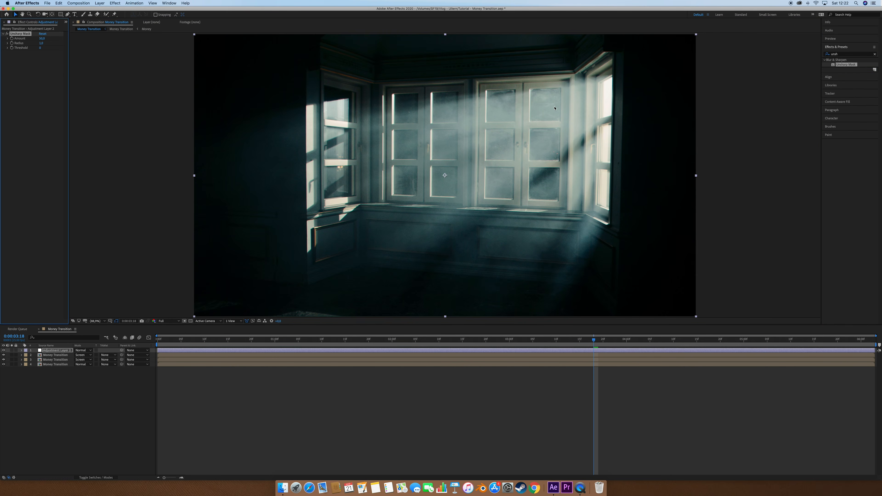
{"action": "left_click", "coordinate": [41, 43]}
{"action": "type", "text": "3"}
{"action": "left_click", "coordinate": [61, 87]}
- Compare the window details up close with Unsharp Mask switched off and on
{"action": "scroll", "coordinate": [408, 168], "scroll_direction": "up", "scroll_amount": 1}
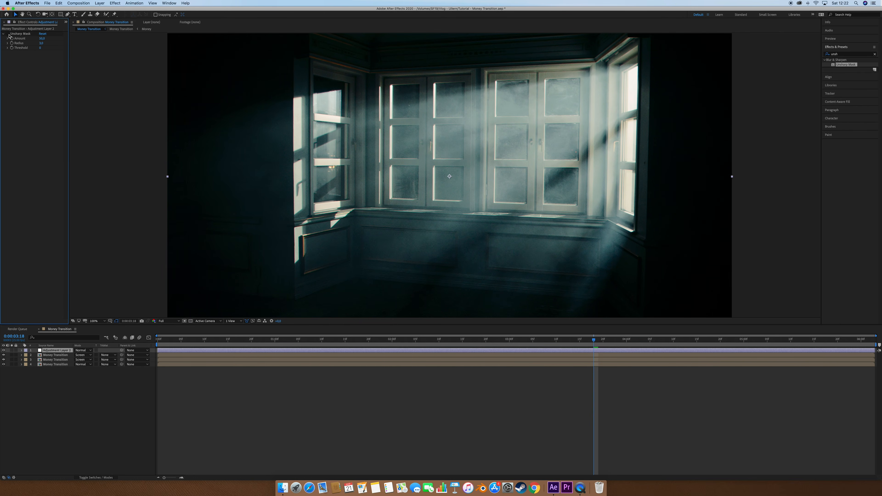
{"action": "scroll", "coordinate": [351, 165], "scroll_direction": "up", "scroll_amount": 4}
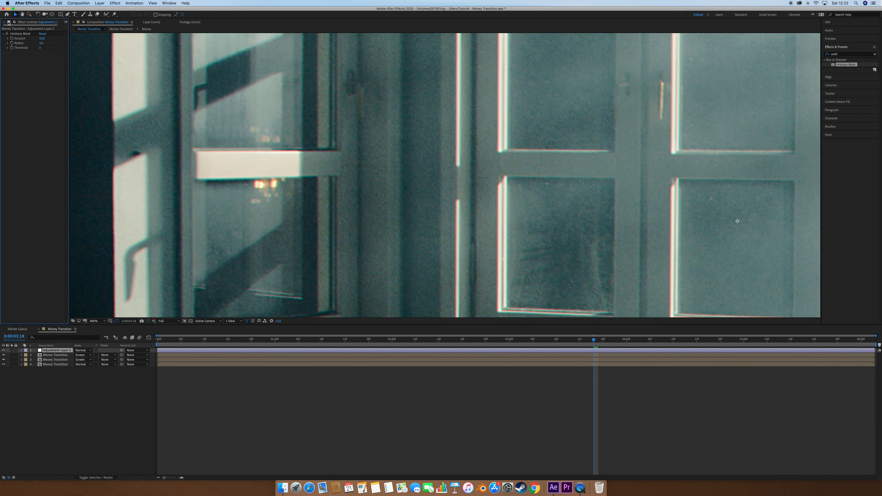
{"action": "left_click", "coordinate": [7, 34]}
{"action": "left_click", "coordinate": [8, 34]}
{"action": "left_click", "coordinate": [7, 34]}
{"action": "left_click", "coordinate": [7, 34]}
- Play the finished money transition from the beginning with the whole frame in view
{"action": "scroll", "coordinate": [146, 275], "scroll_direction": "down", "scroll_amount": 6}
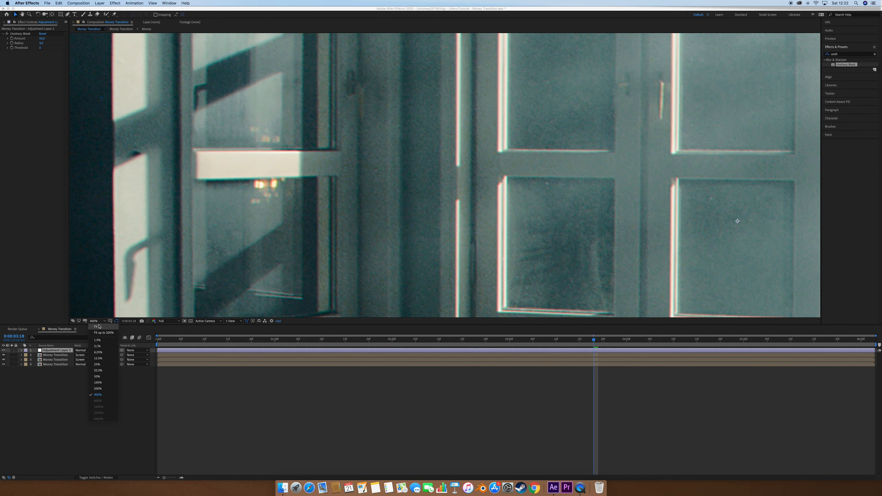
{"action": "scroll", "coordinate": [428, 189], "scroll_direction": "down", "scroll_amount": 2}
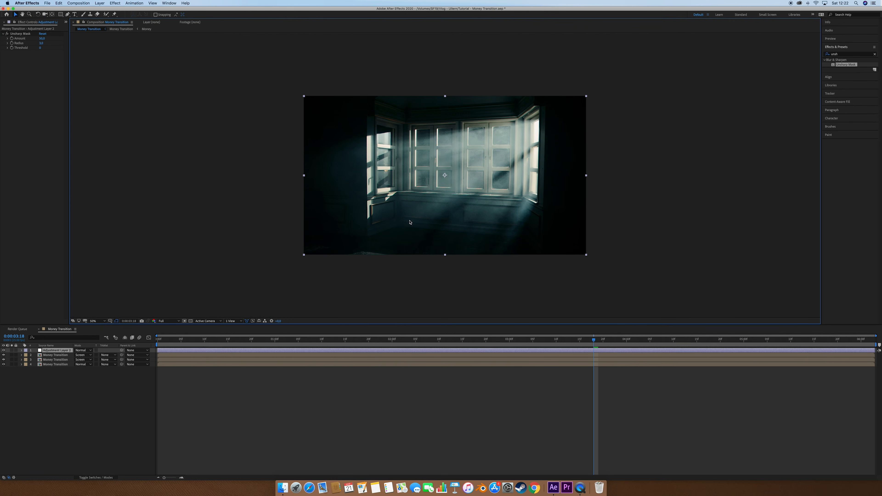
{"action": "key", "text": "Home"}
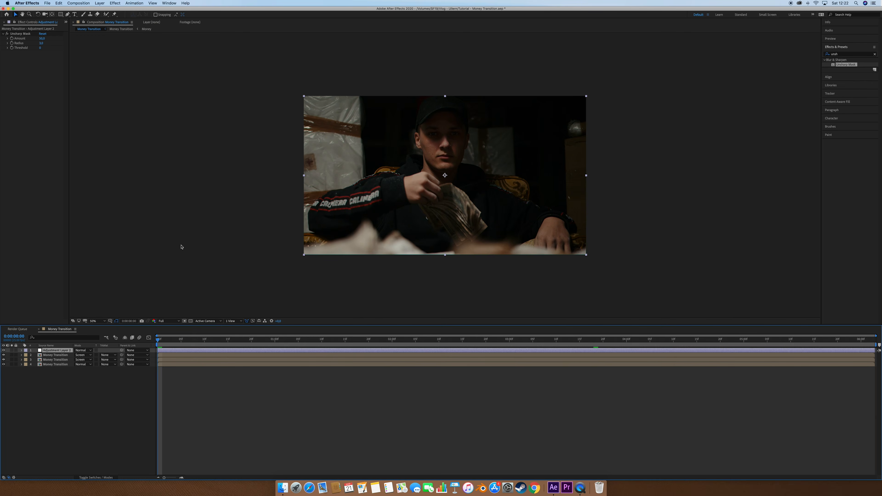
{"action": "key", "text": "space"}
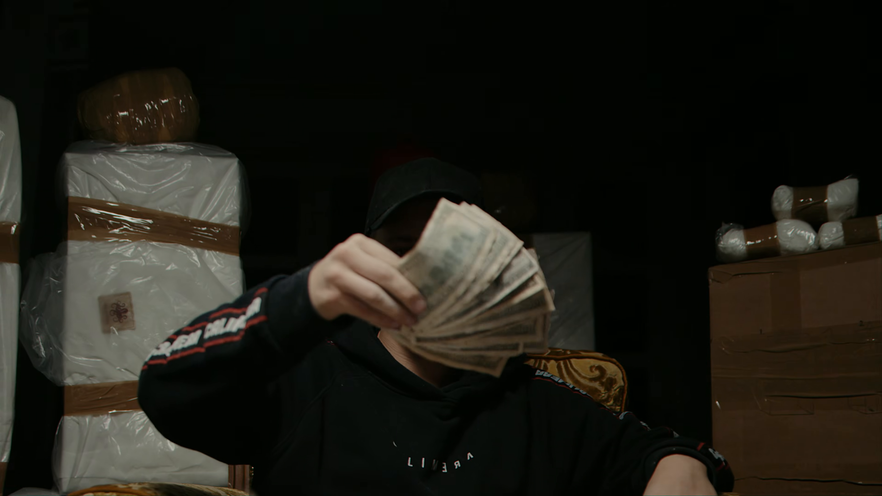